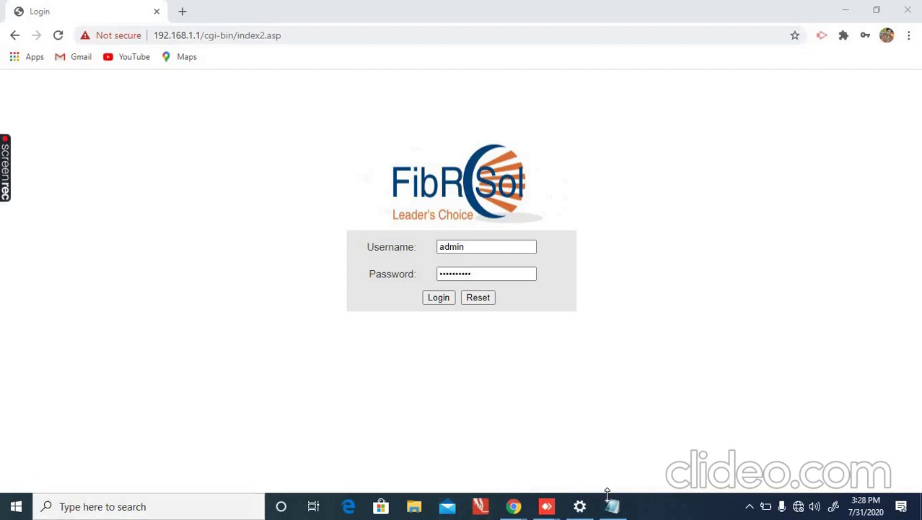
Review the router setup notes in Notepad, then log in to the ONU web interface.
mouse_move(614, 509)
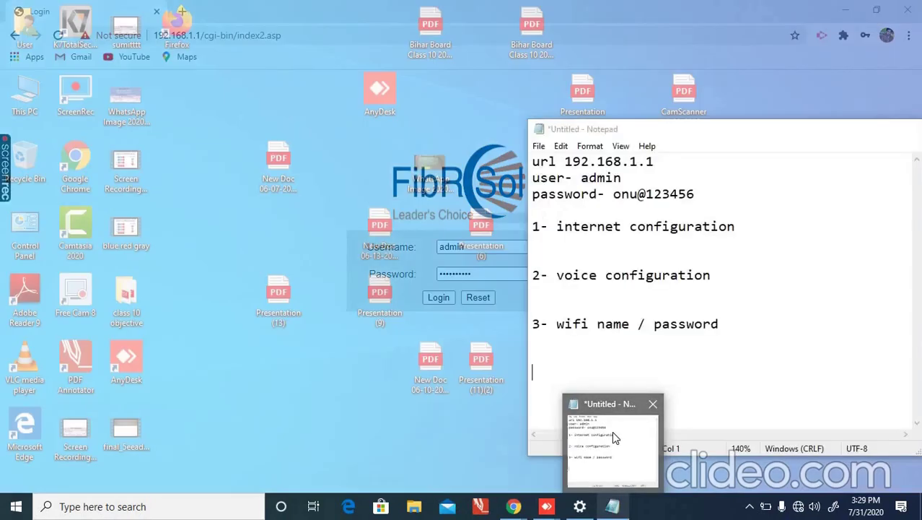
click(613, 434)
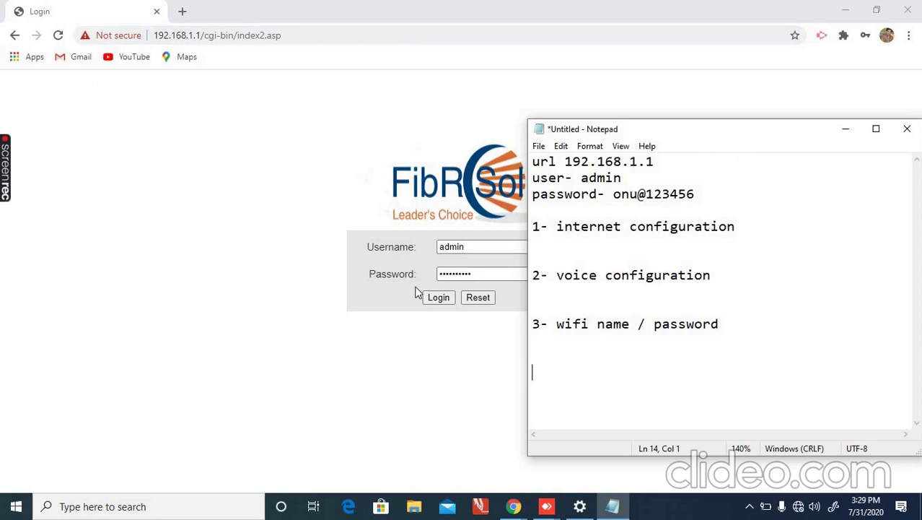
click(438, 298)
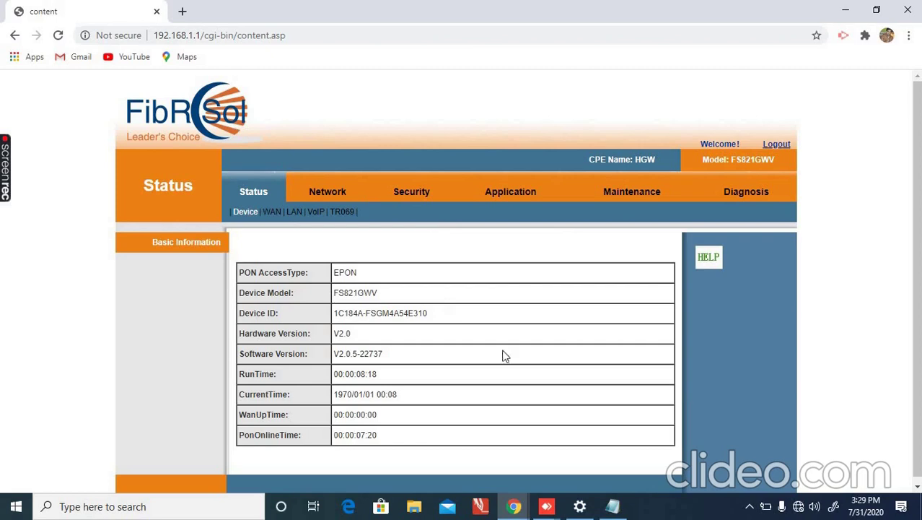
Glance at the setup notes again, then go to the Network section's WAN settings.
click(608, 508)
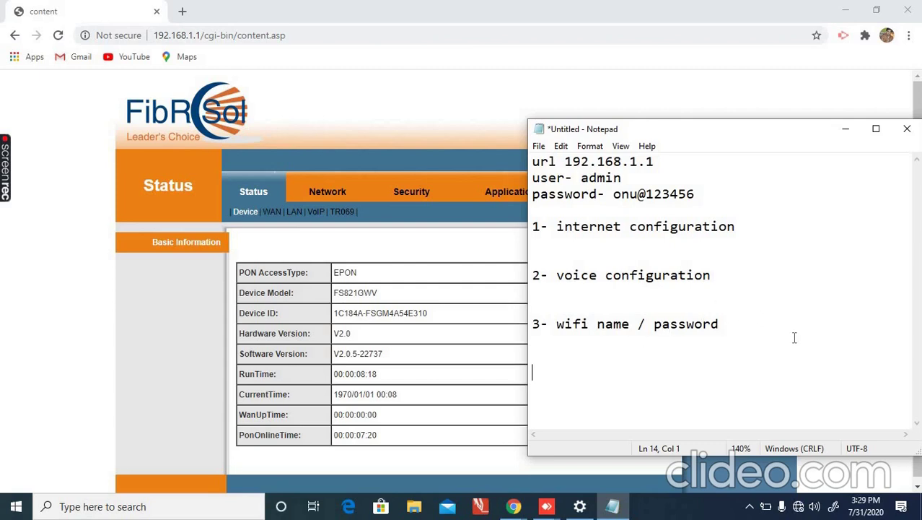
click(845, 128)
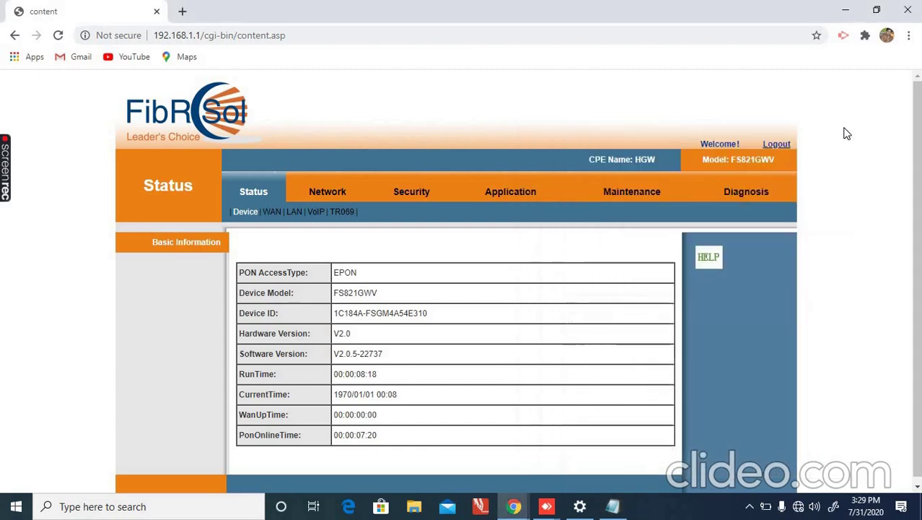
click(324, 193)
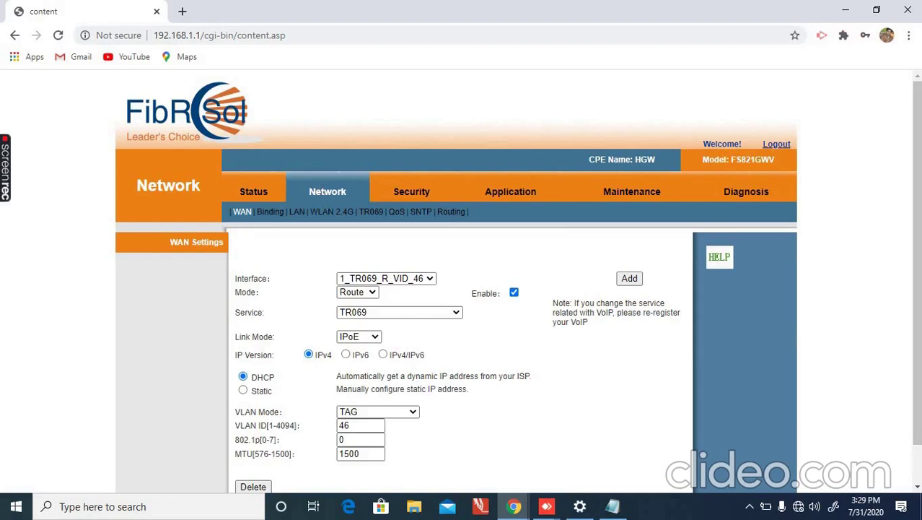
Delete the 1_TR069_R_VID_46 WAN interface and confirm the removal.
scroll(462, 325, down, 1)
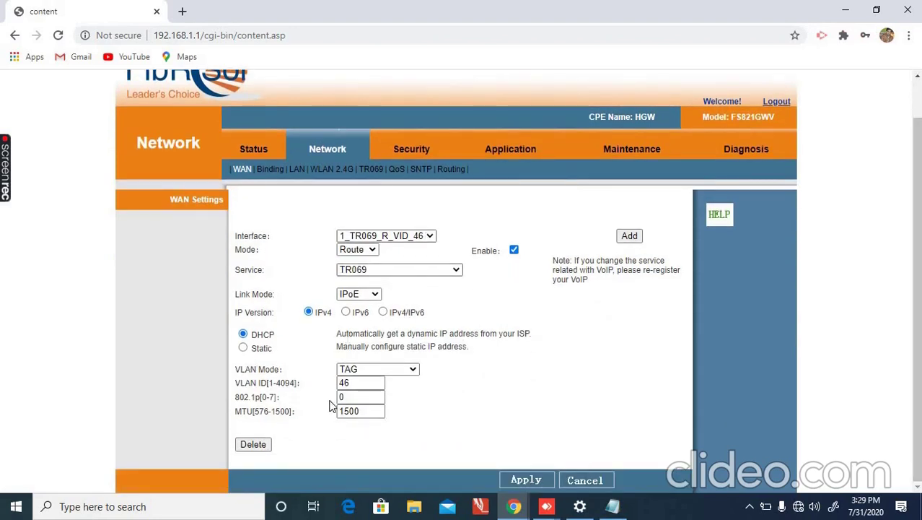
click(252, 444)
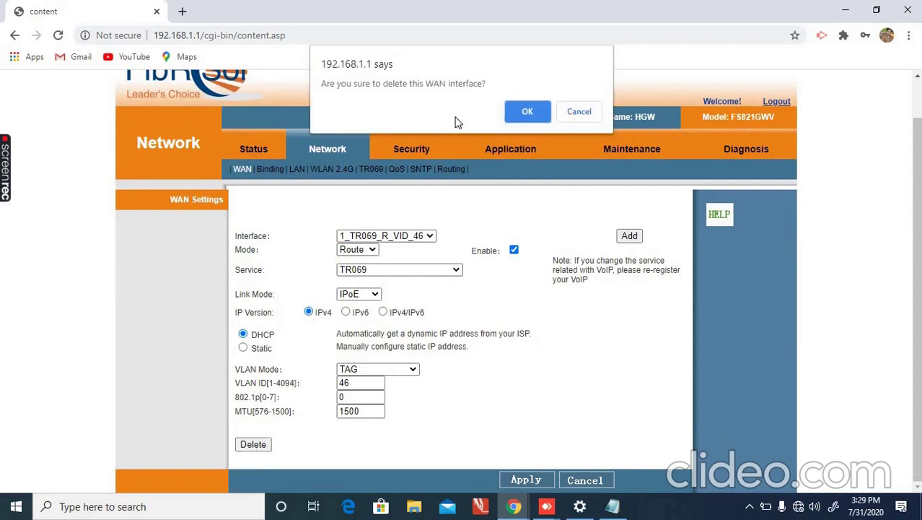
click(526, 115)
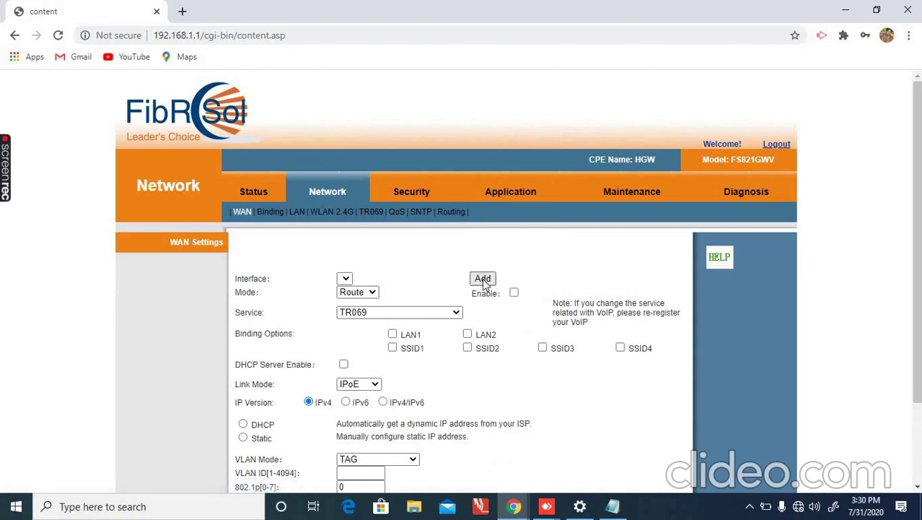
Add a new INTERNET PPPoE WAN interface with VLAN ID 136 and 802.1p priority 7.
click(482, 280)
click(384, 316)
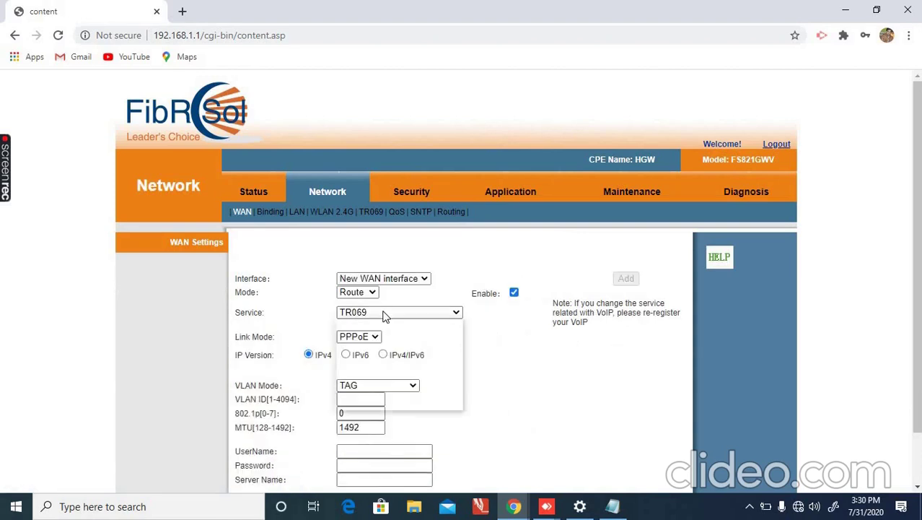
click(382, 338)
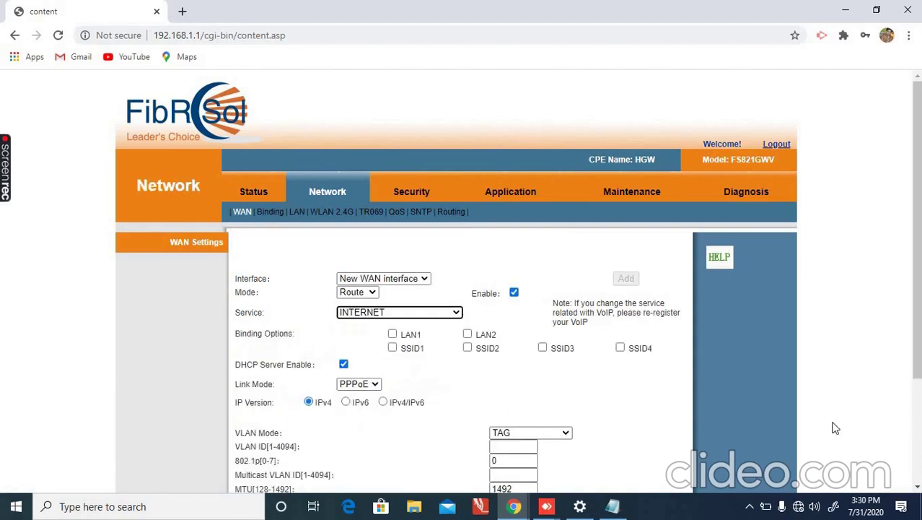
click(917, 488)
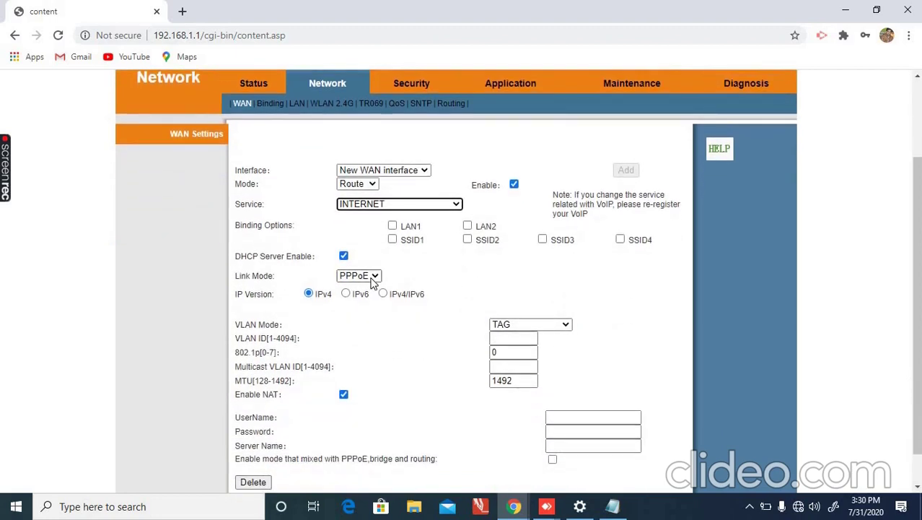
click(512, 337)
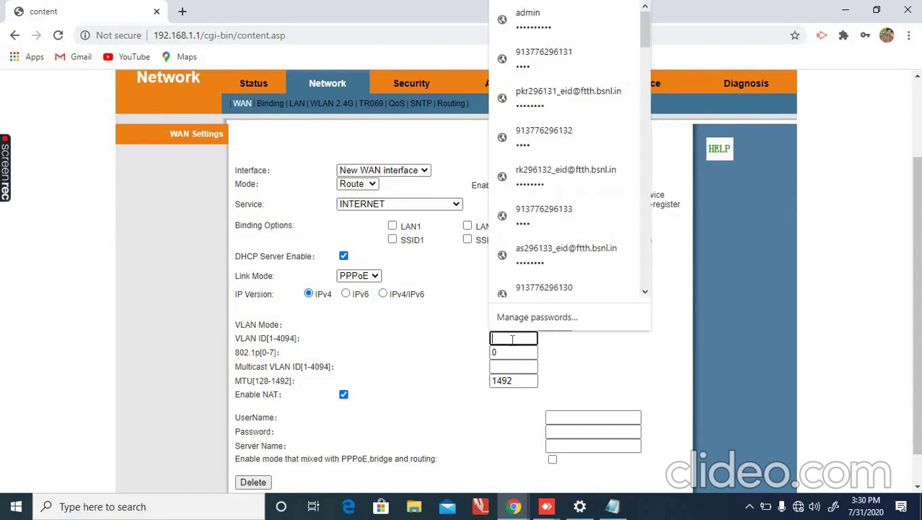
text(136)
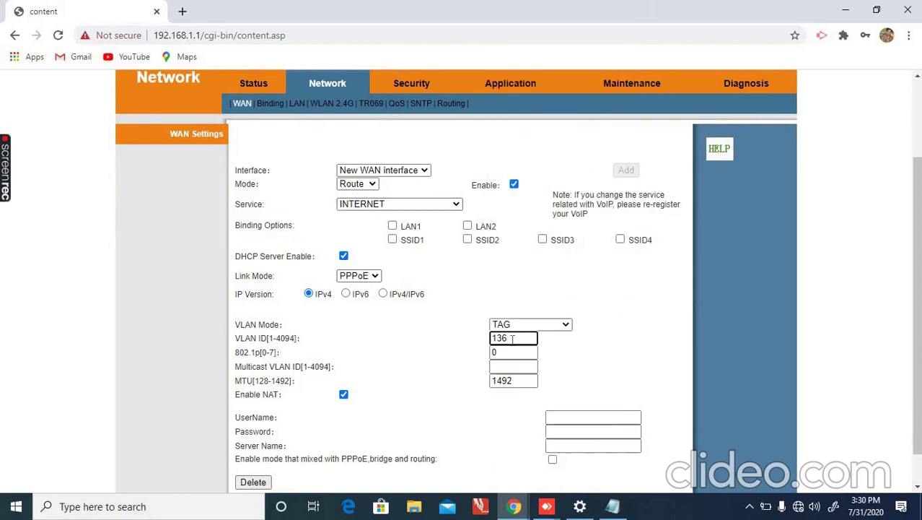
click(500, 352)
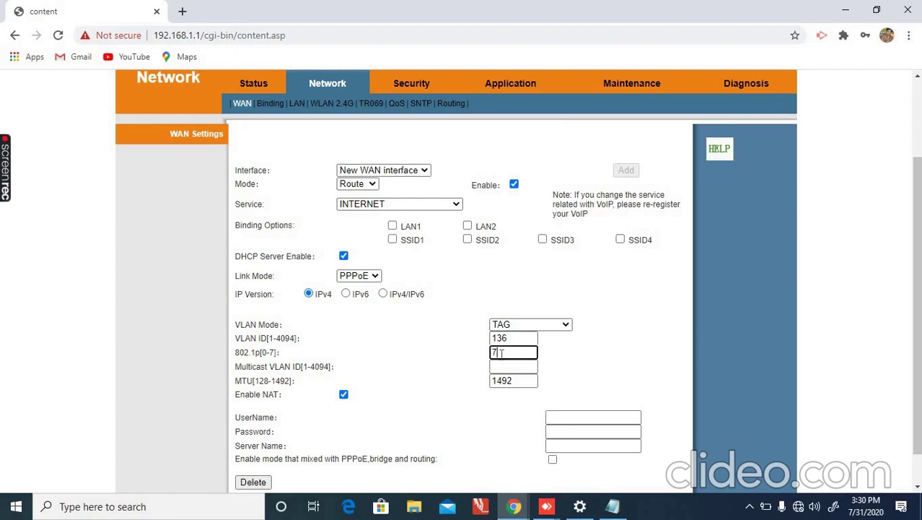
text(7)
Enter the PPPoE account user name and password, then apply the new internet WAN.
click(553, 417)
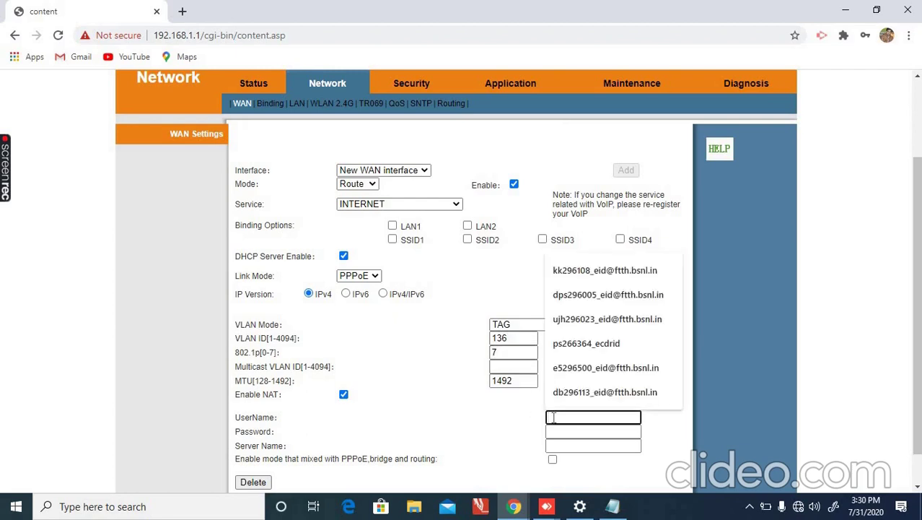
text(u)
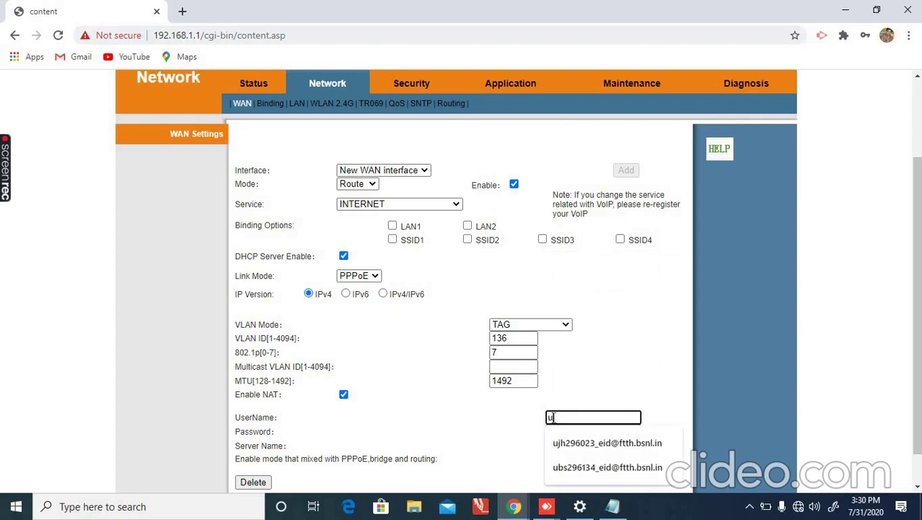
key(BackSpace)
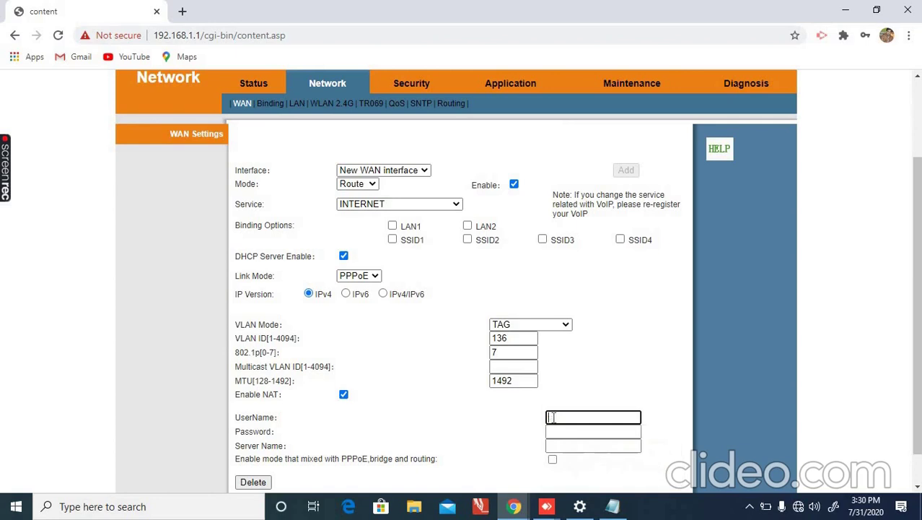
text(dp)
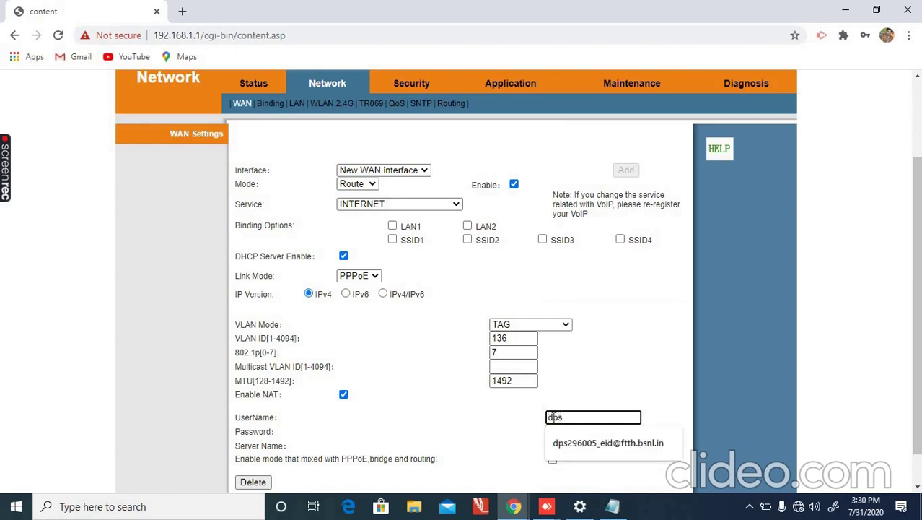
text(s)
click(575, 443)
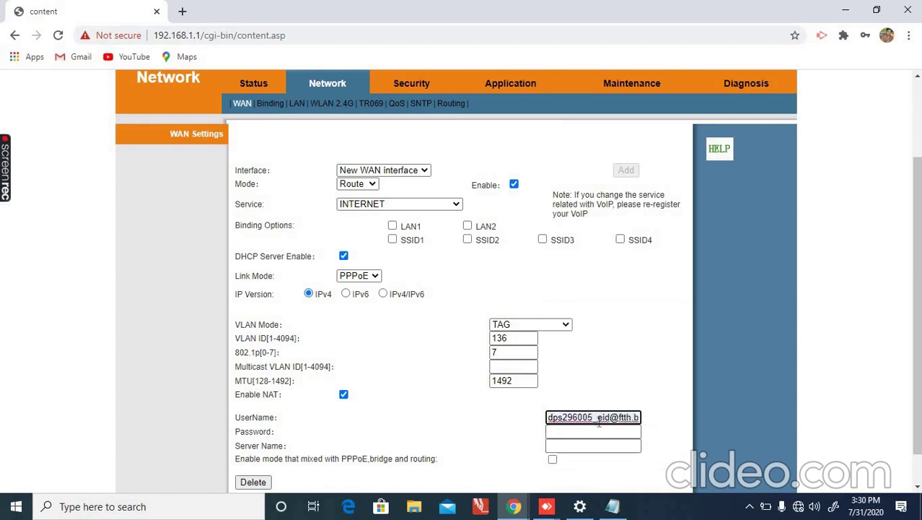
key(BackSpace)
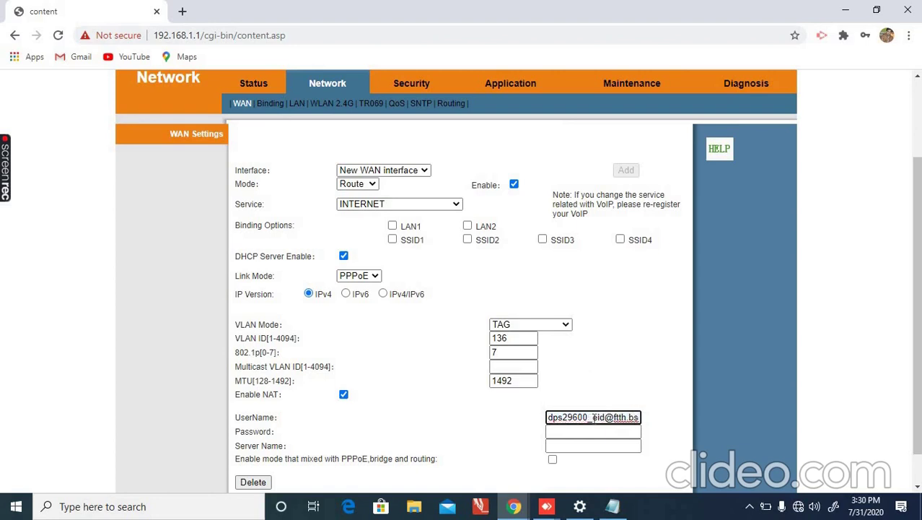
text(6)
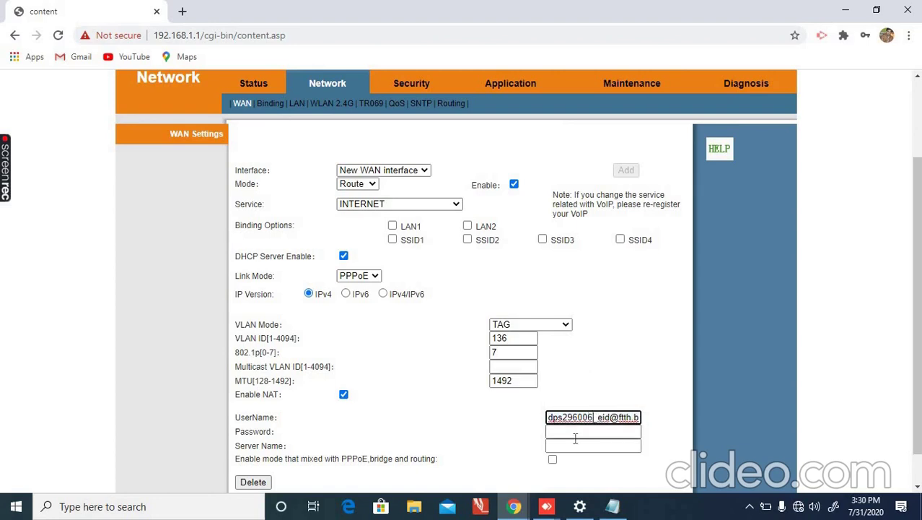
click(575, 433)
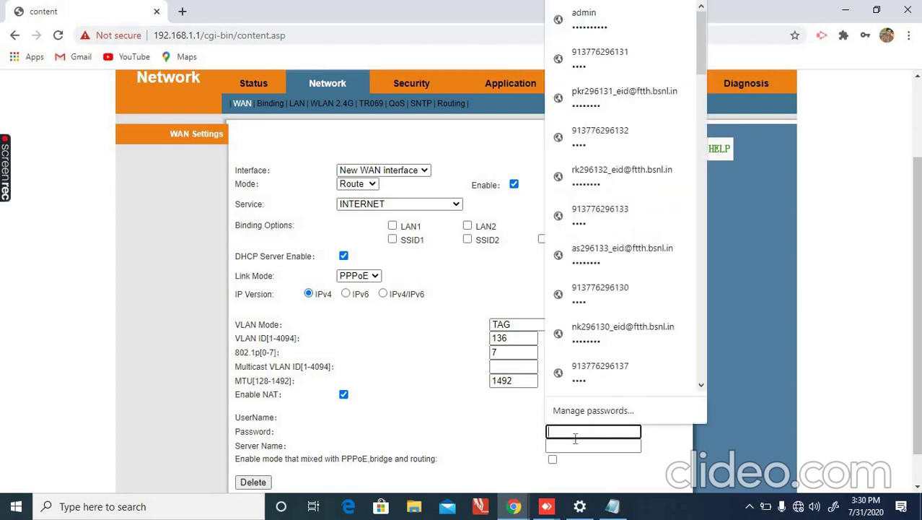
text(•)
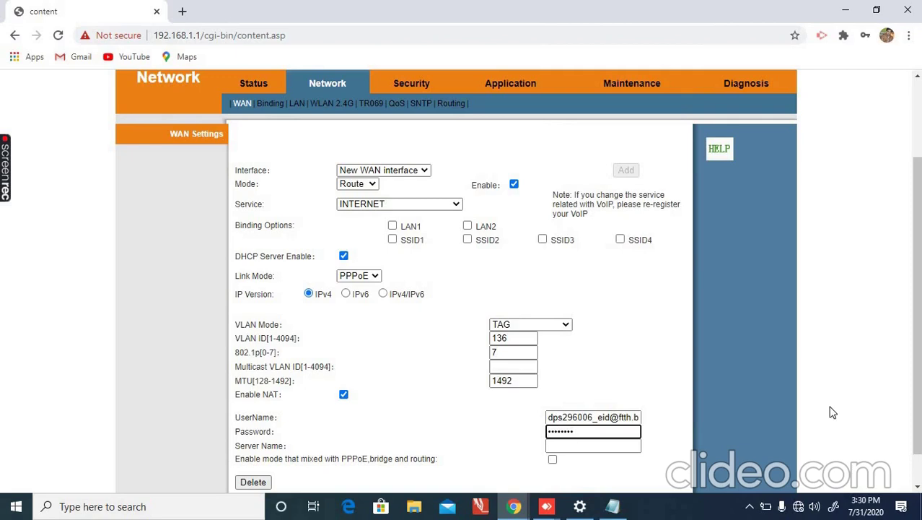
scroll(831, 411, down, 1)
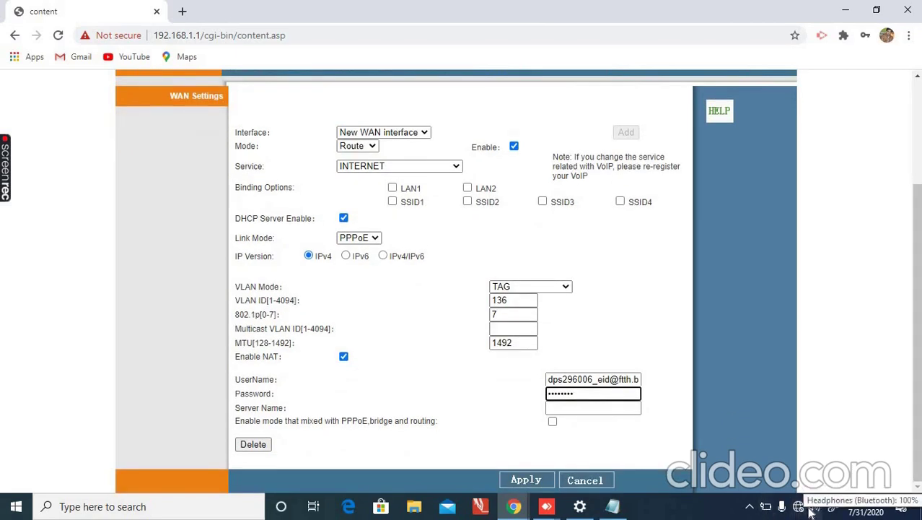
click(522, 481)
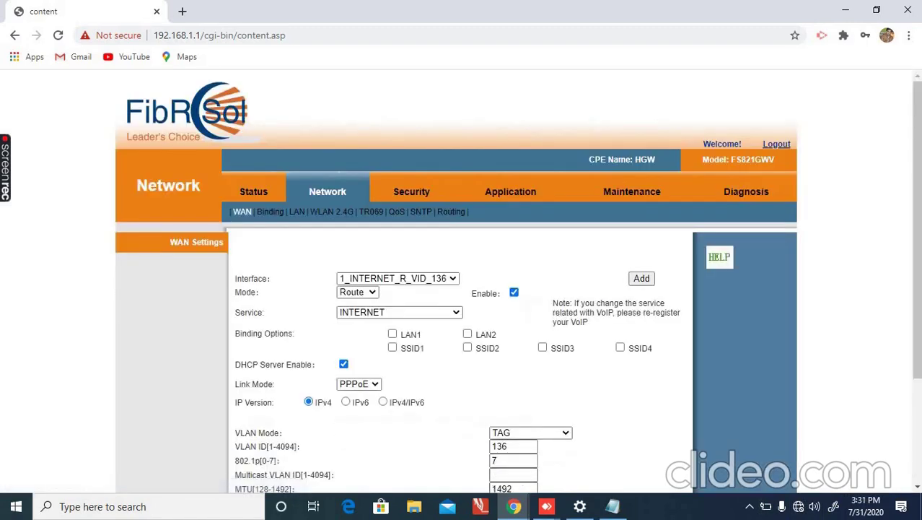
Check the PC's network status (Network 38 connected), then close the Windows network panel.
scroll(462, 289, down, 2)
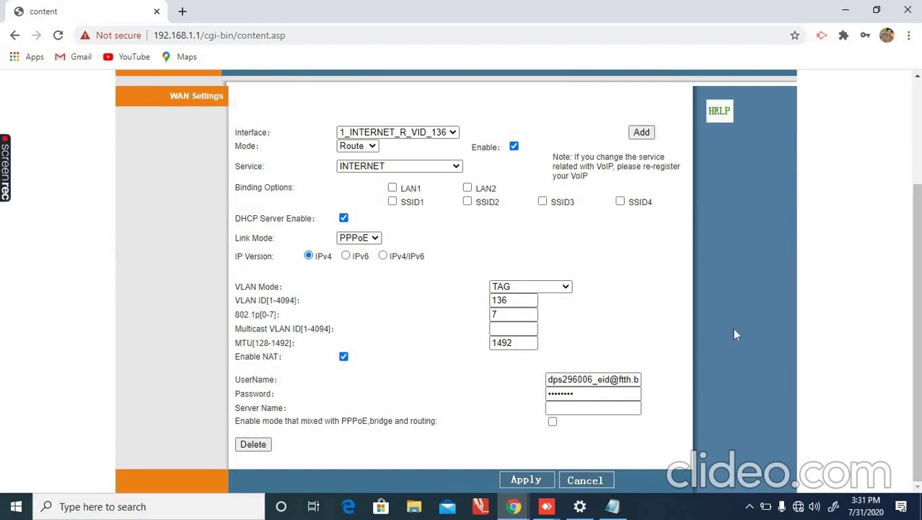
click(796, 507)
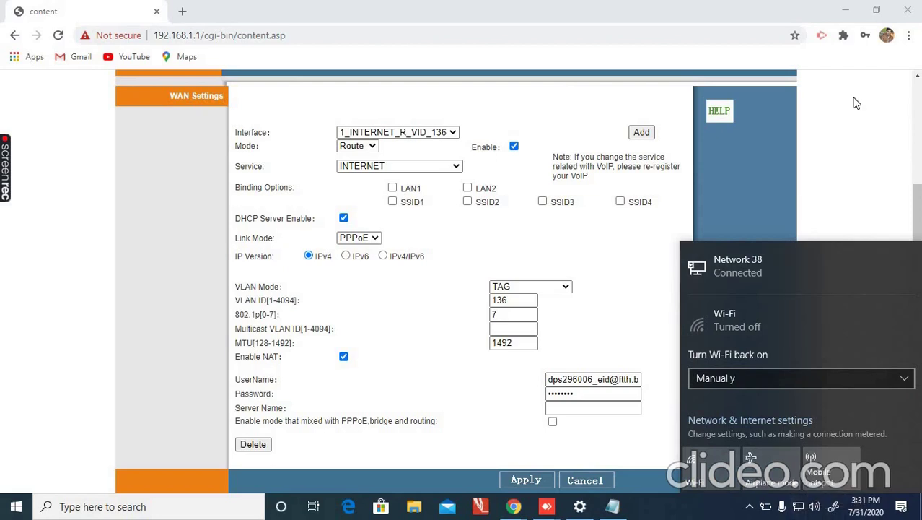
click(647, 102)
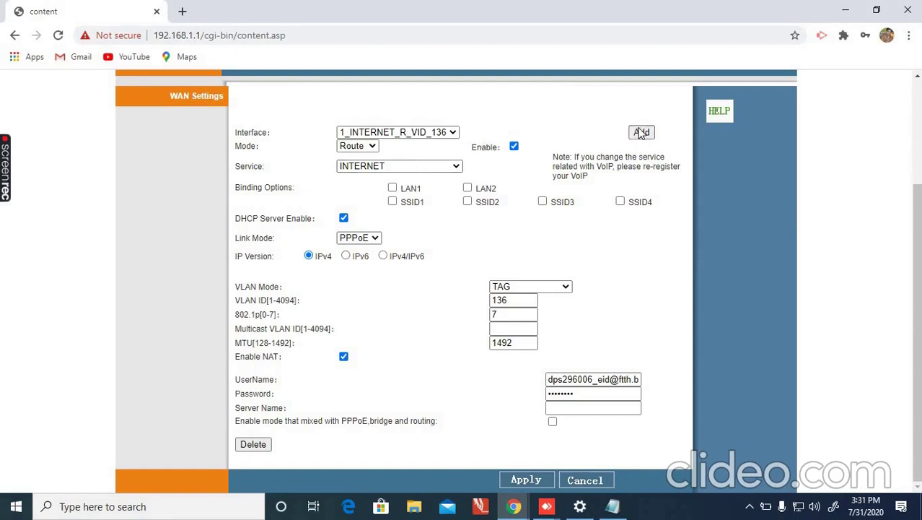
Add a new WAN interface with VOICE service, IPoE link mode and static addressing.
click(644, 134)
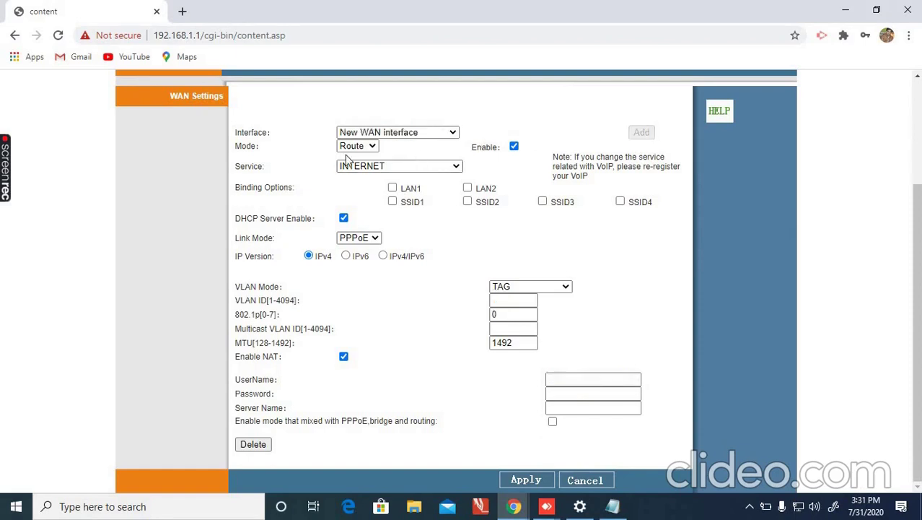
click(365, 168)
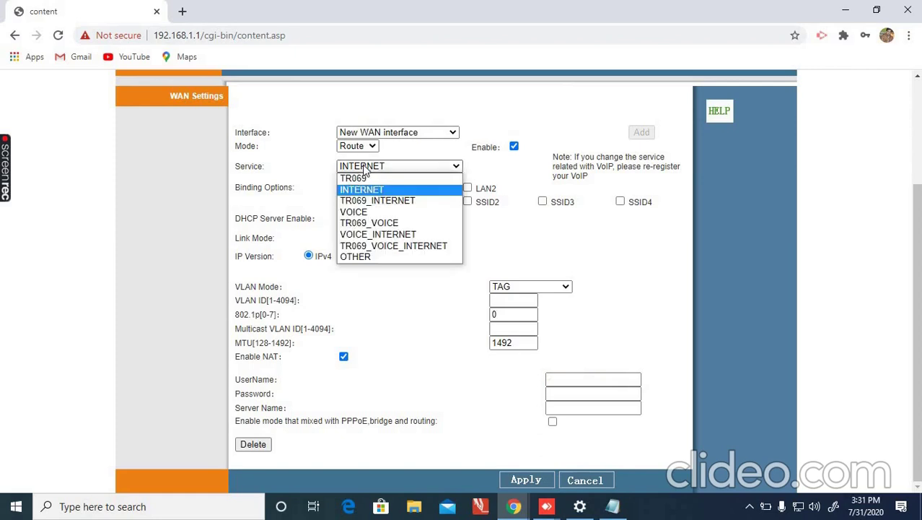
click(368, 213)
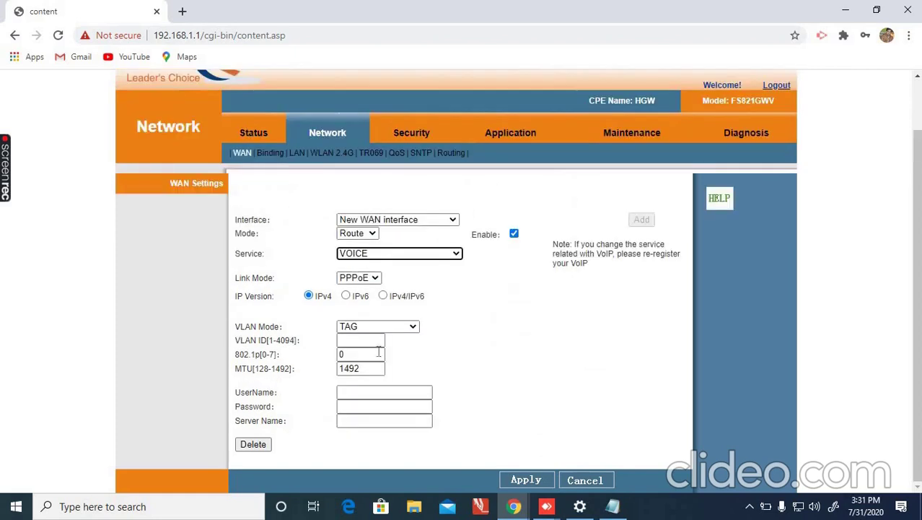
click(365, 346)
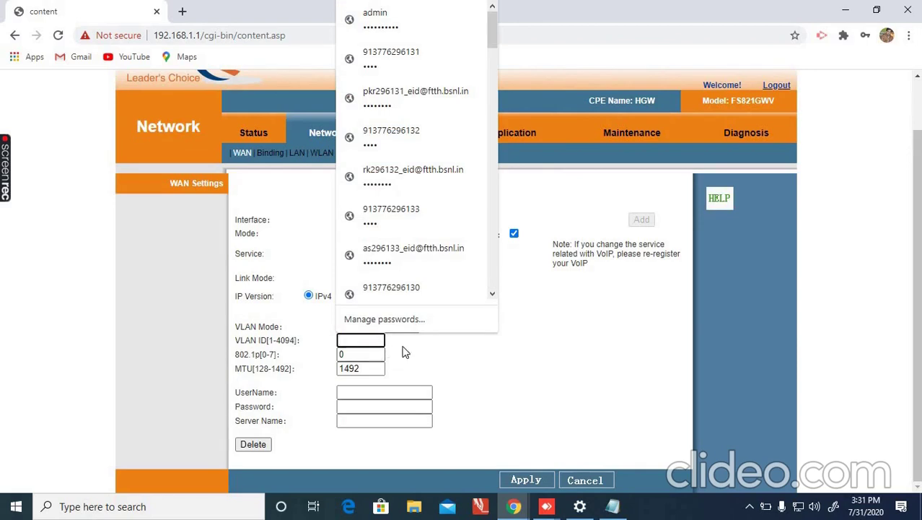
click(514, 337)
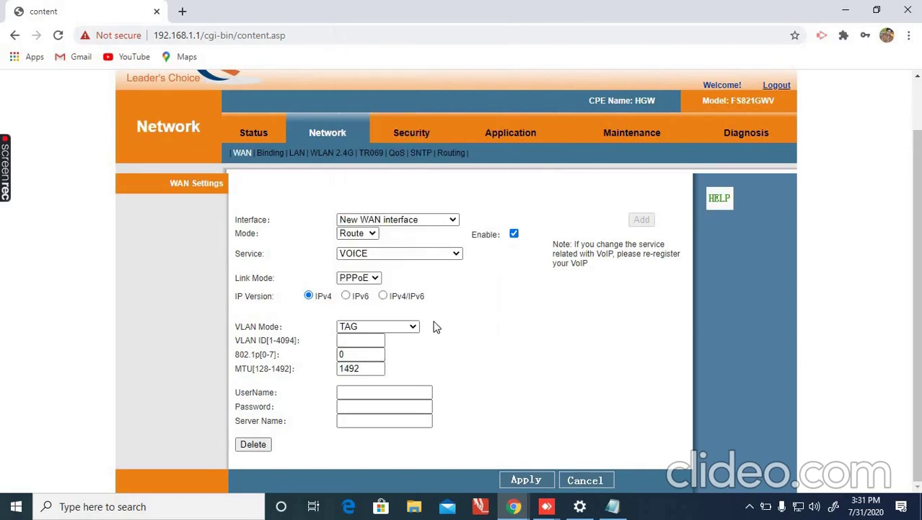
click(358, 280)
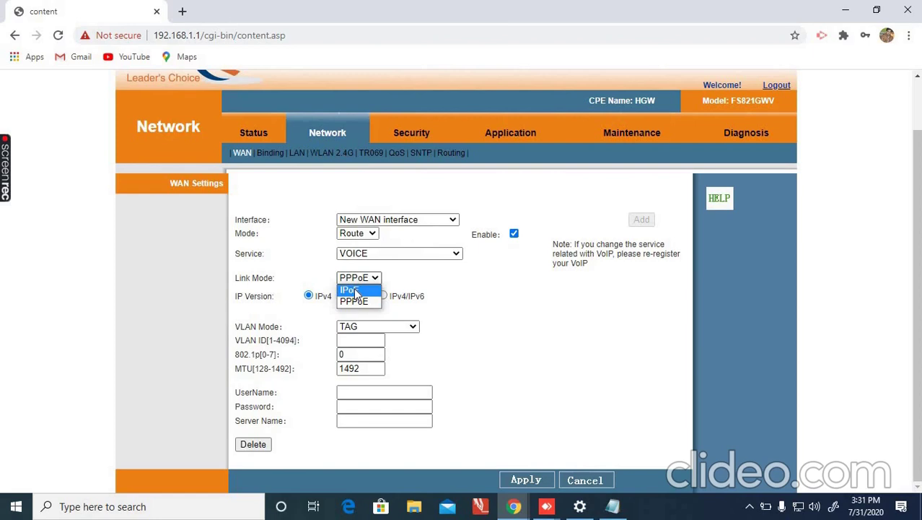
click(352, 290)
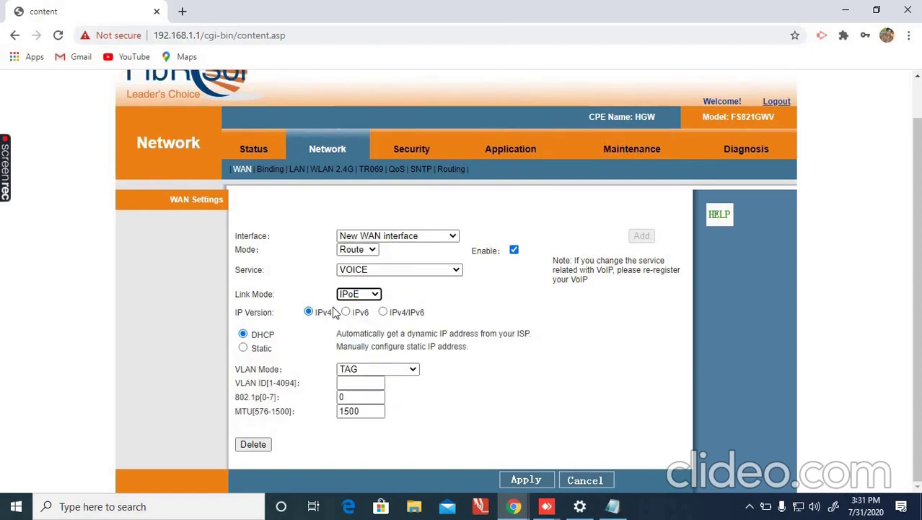
click(244, 348)
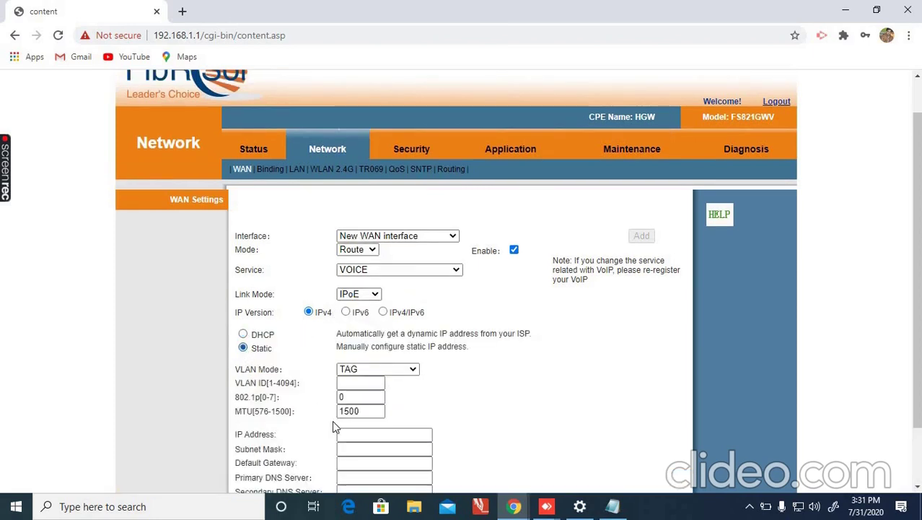
Set the VOICE interface's VLAN ID to 1830 and 802.1p priority to 7.
click(355, 383)
text(1)
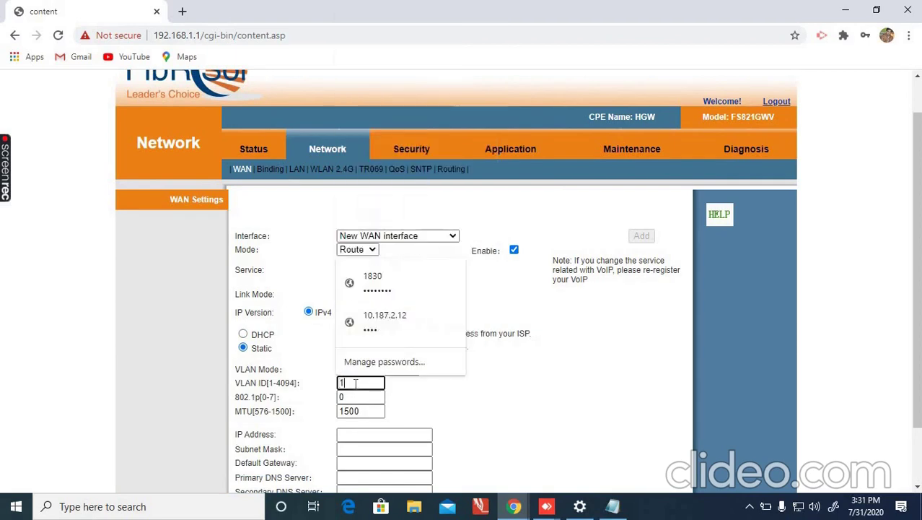
text(830)
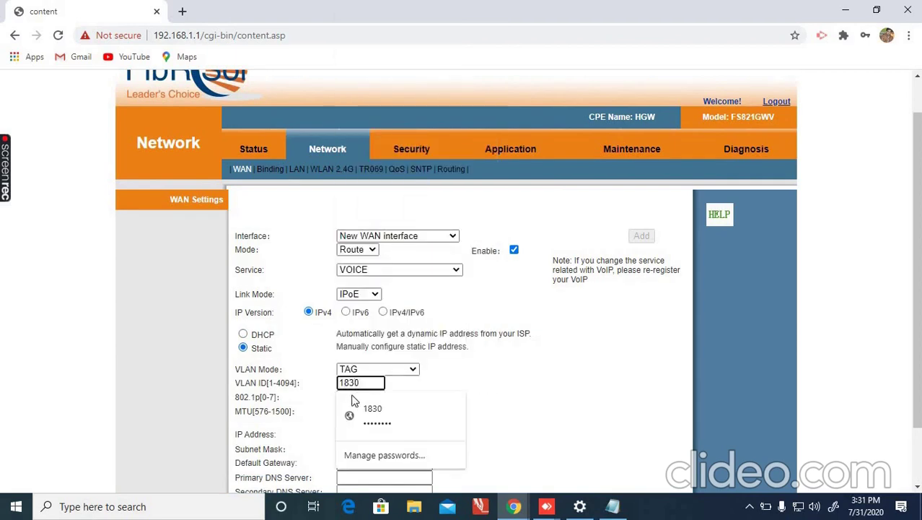
click(403, 396)
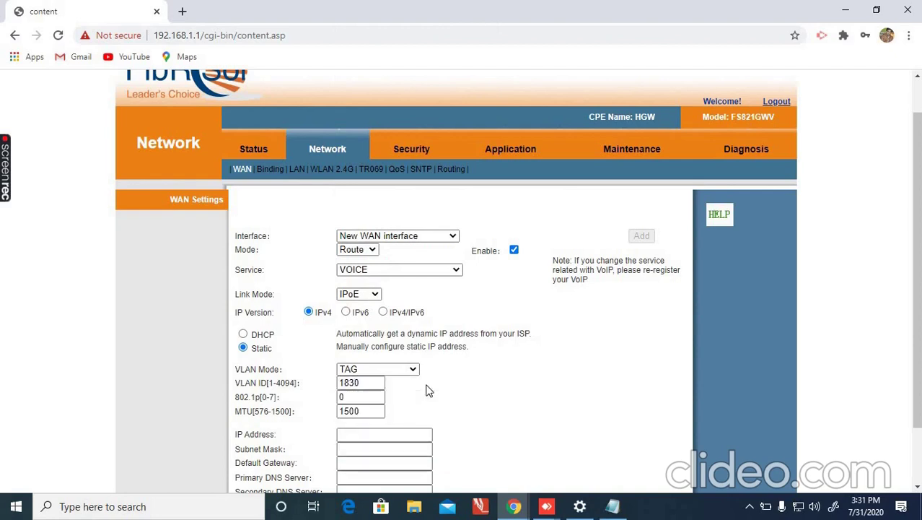
click(358, 396)
text(7)
scroll(898, 465, down, 1)
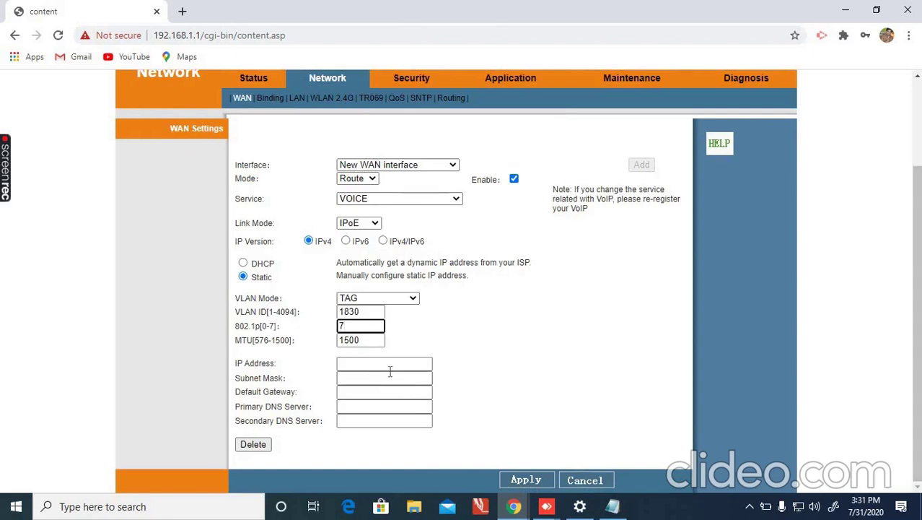
click(412, 361)
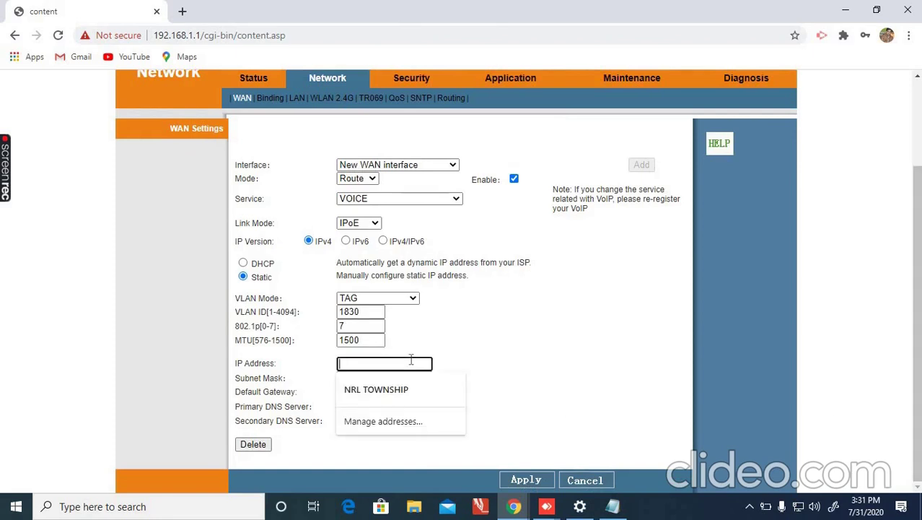
Set the static IP address to 10.113.158.3 with subnet mask 255.255.254.0.
text(10.113.158.2)
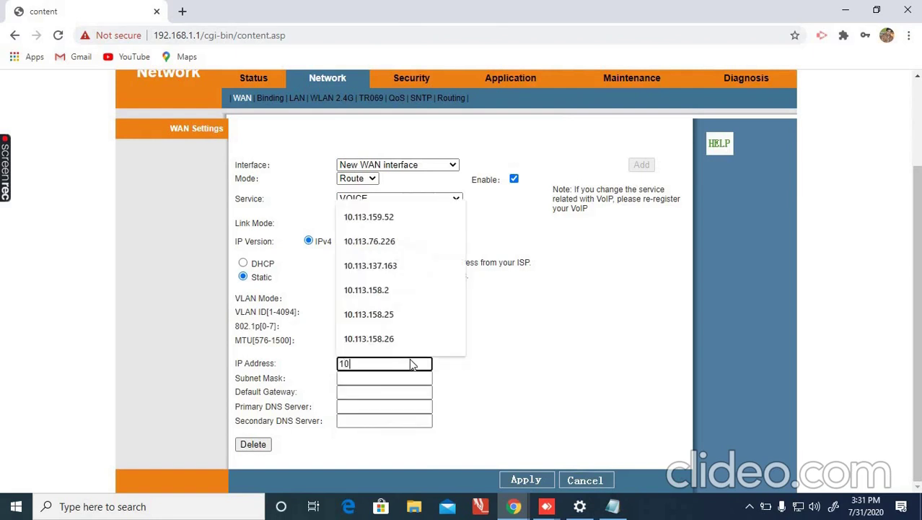
click(404, 295)
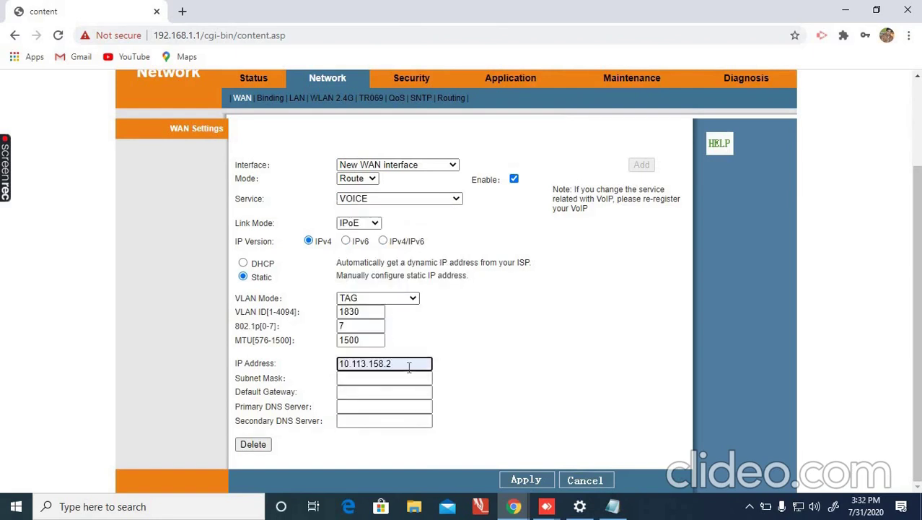
key(BackSpace)
text(3)
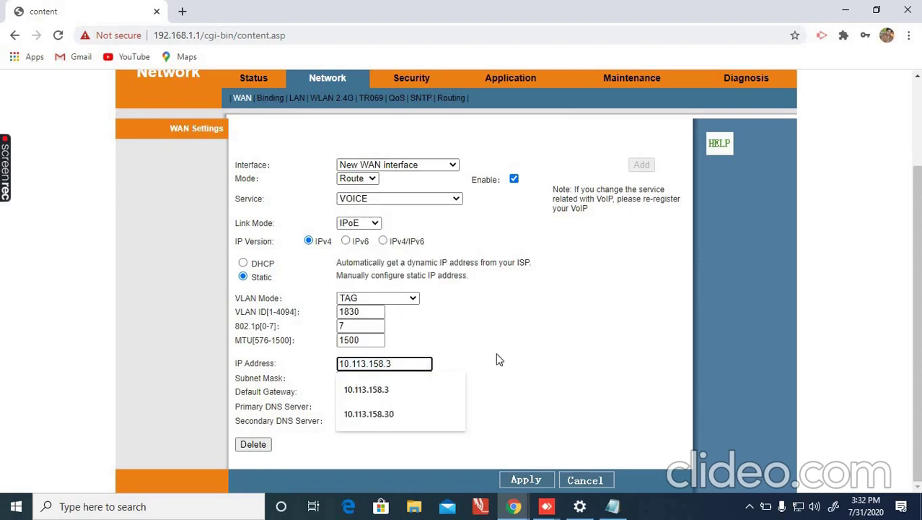
click(360, 381)
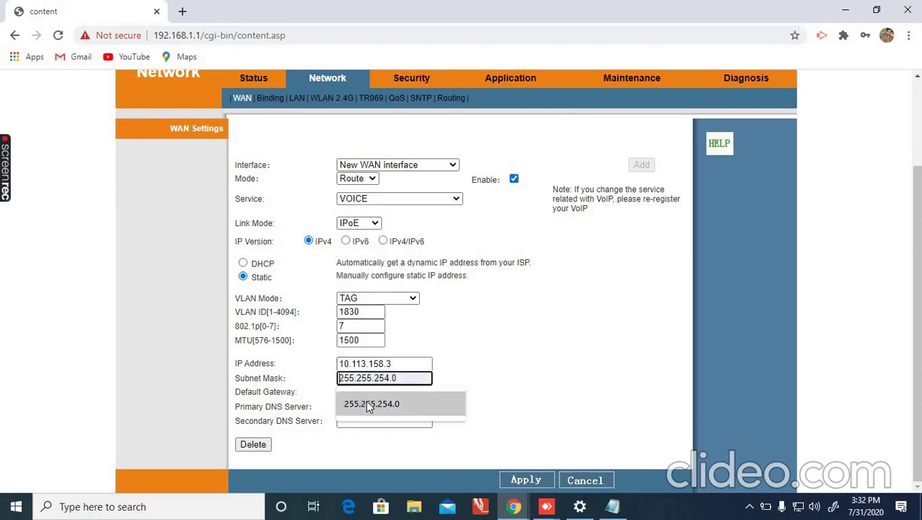
click(369, 402)
Set gateway 10.113.158.1 and DNS 172.30.249.3 / 172.30.249.19, then apply the VOICE WAN.
click(383, 395)
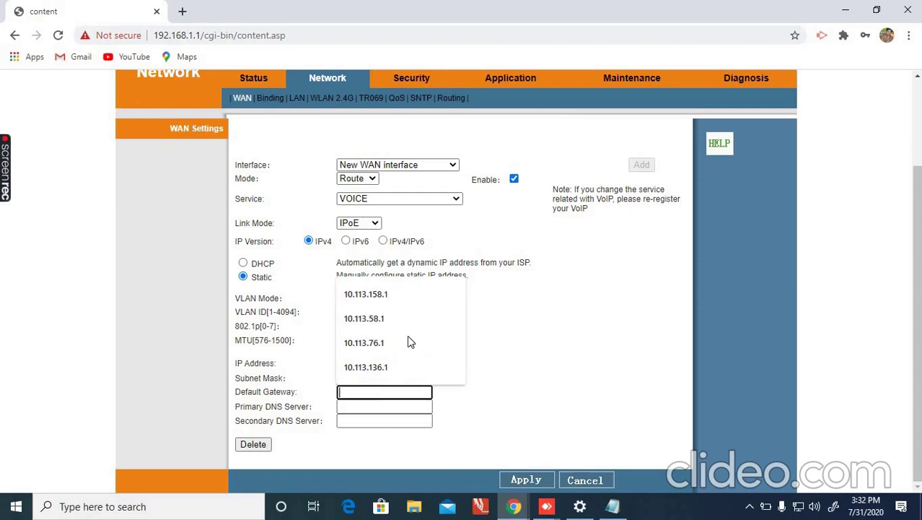
click(371, 295)
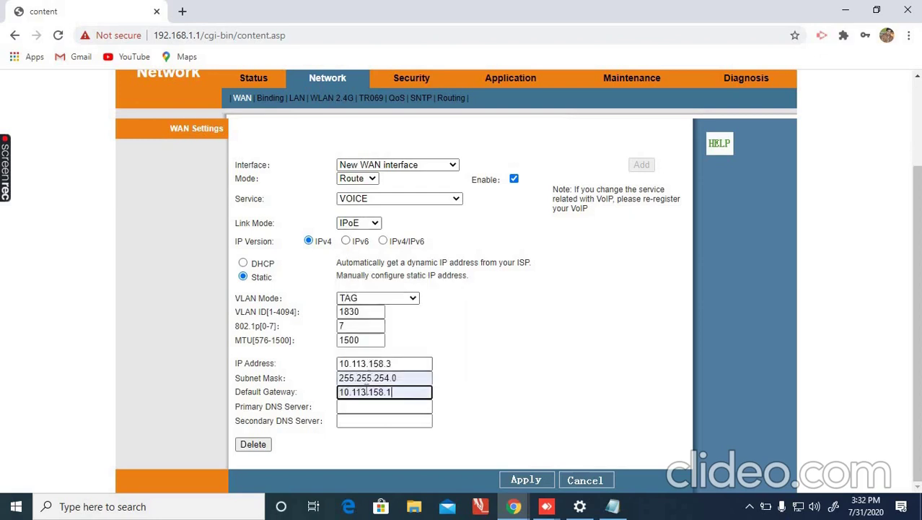
click(364, 410)
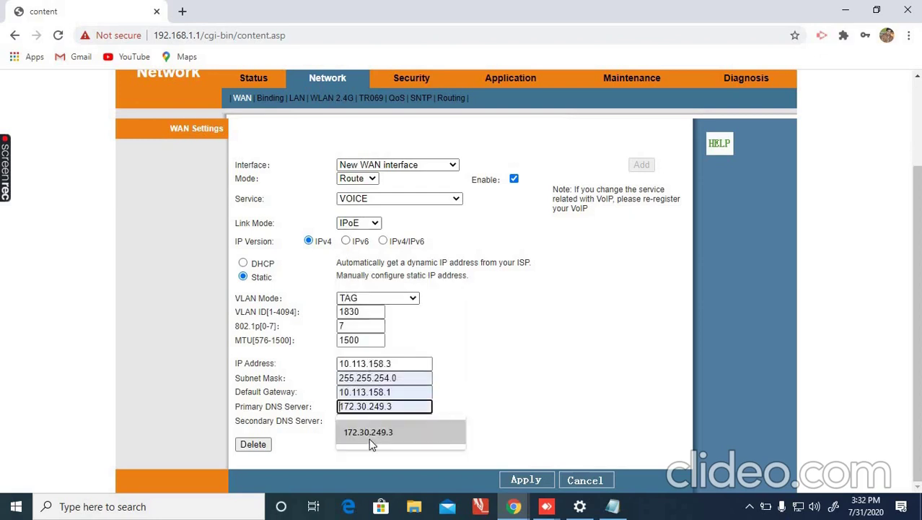
click(372, 433)
click(394, 421)
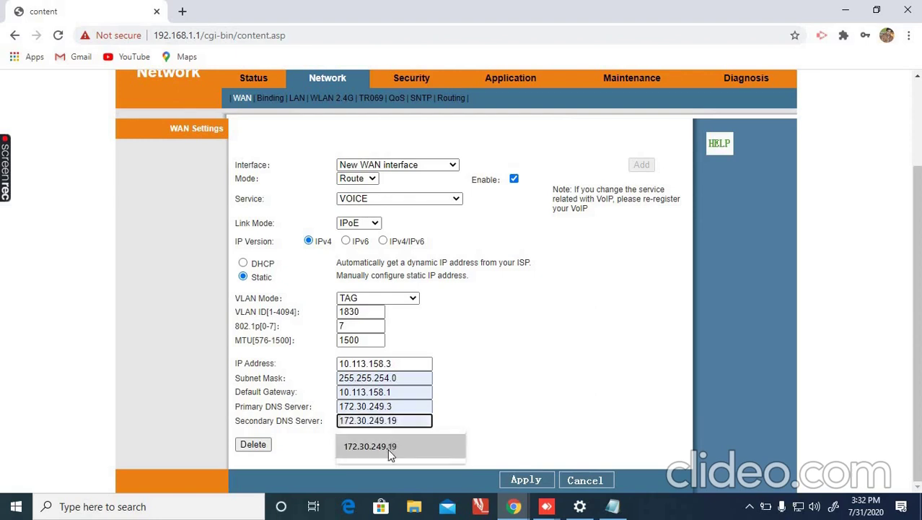
click(387, 447)
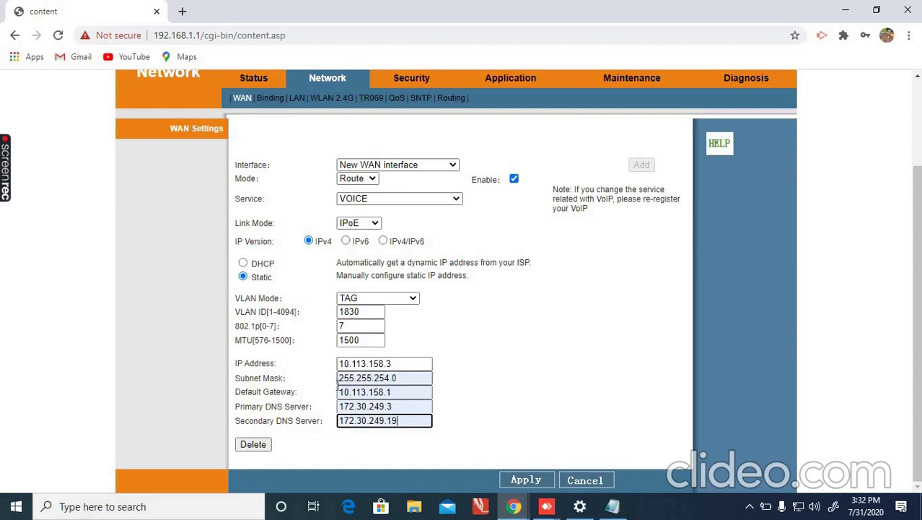
click(526, 482)
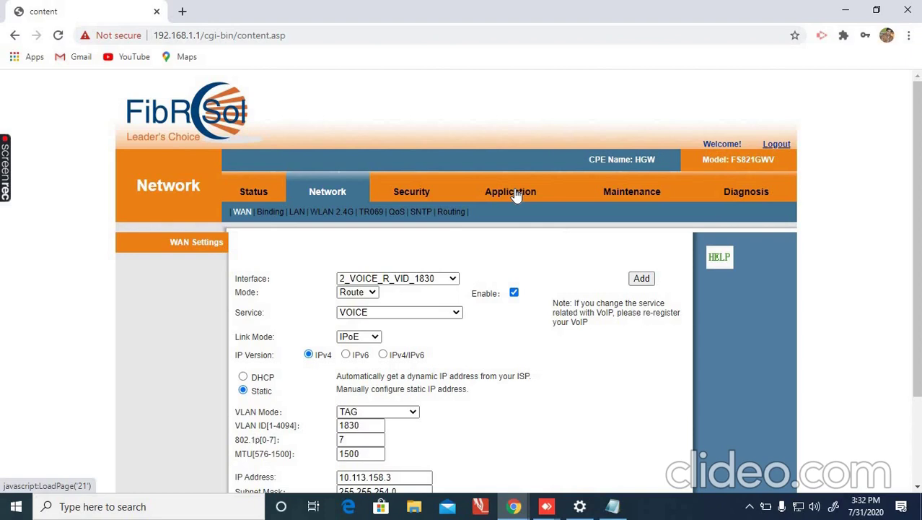
Answer Chrome's save-password prompt and open the VoIP settings under Application.
click(515, 193)
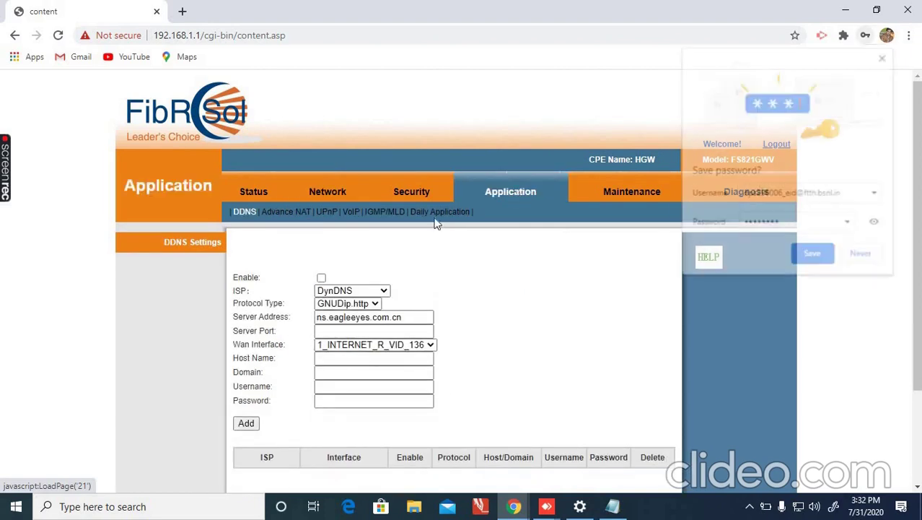
click(812, 256)
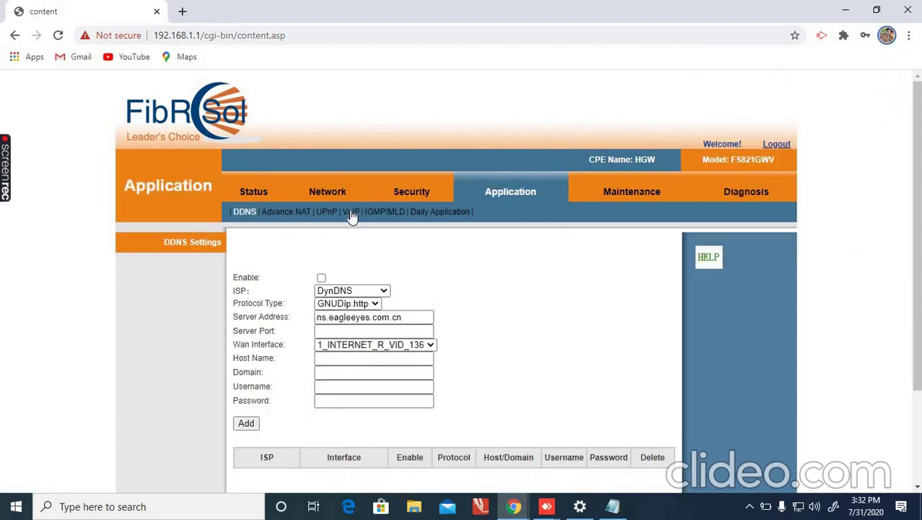
click(351, 213)
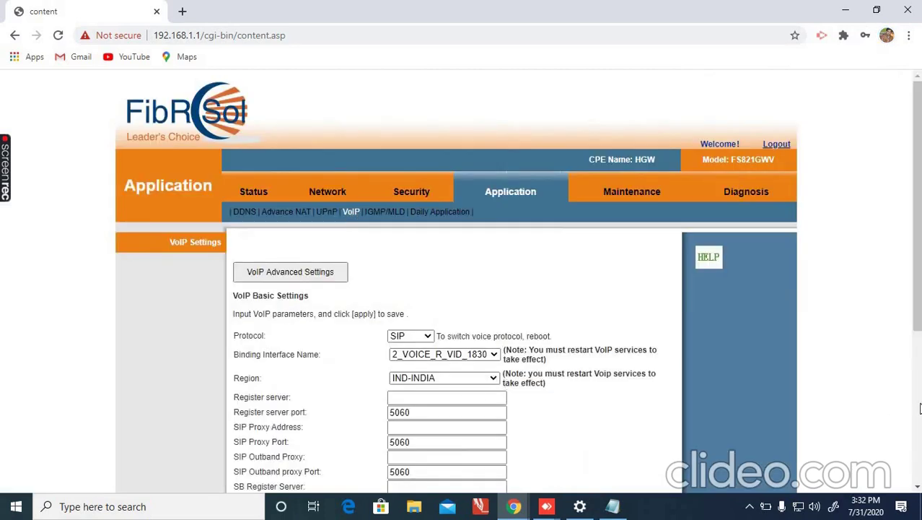
Set register server, SIP proxy, outbound proxy and their SB counterparts to 10.187.2.12.
scroll(920, 409, down, 4)
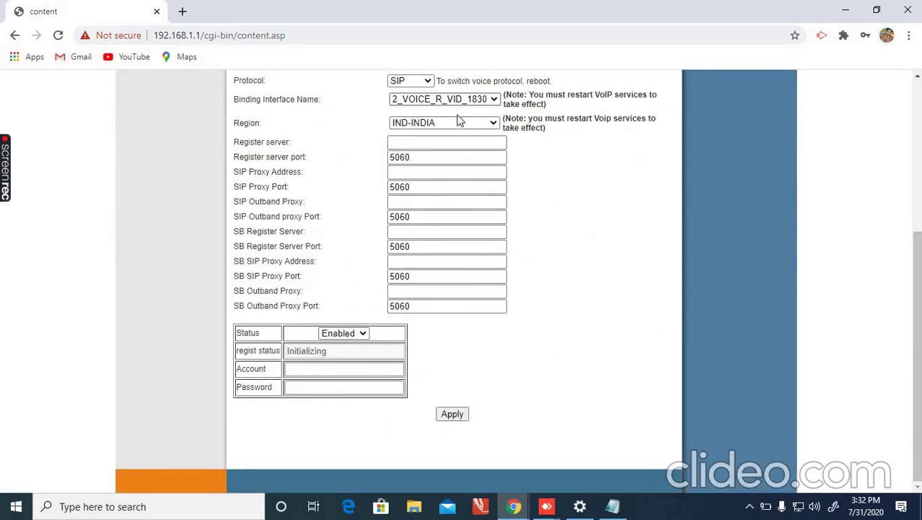
click(427, 142)
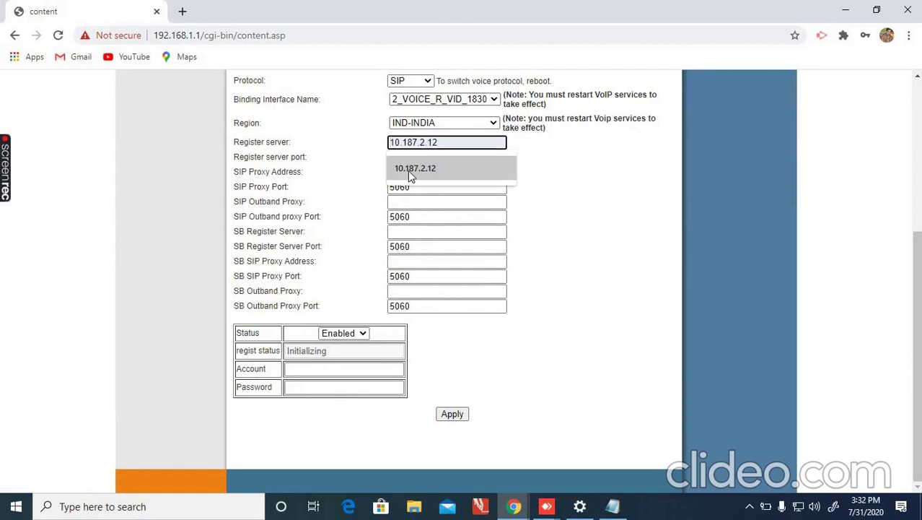
click(408, 170)
click(409, 171)
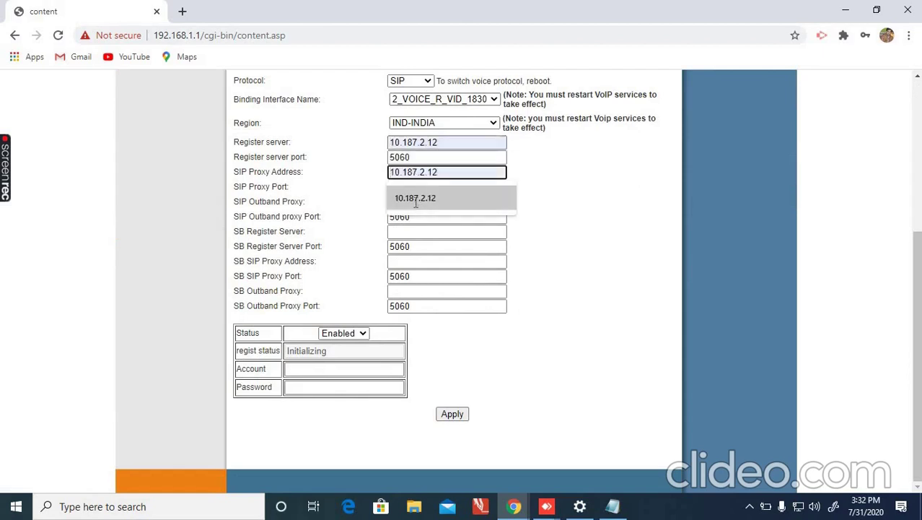
click(415, 202)
click(415, 202)
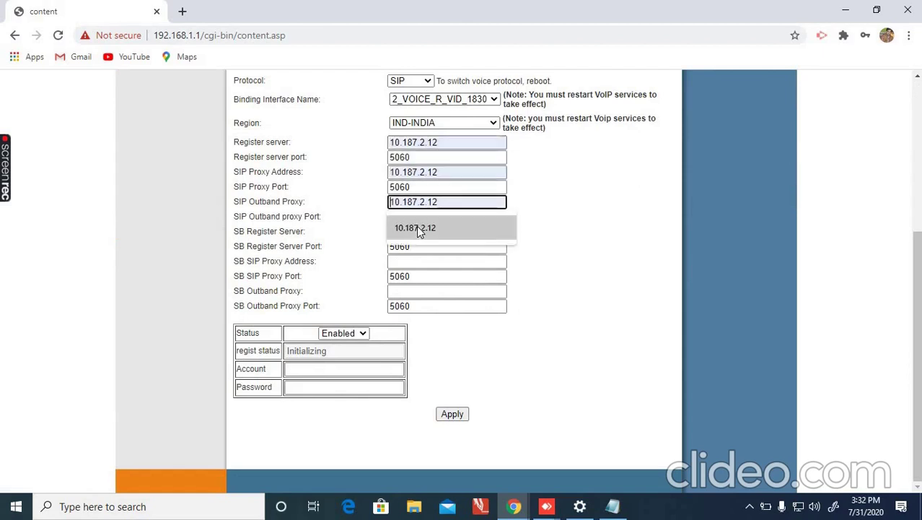
click(417, 227)
click(420, 232)
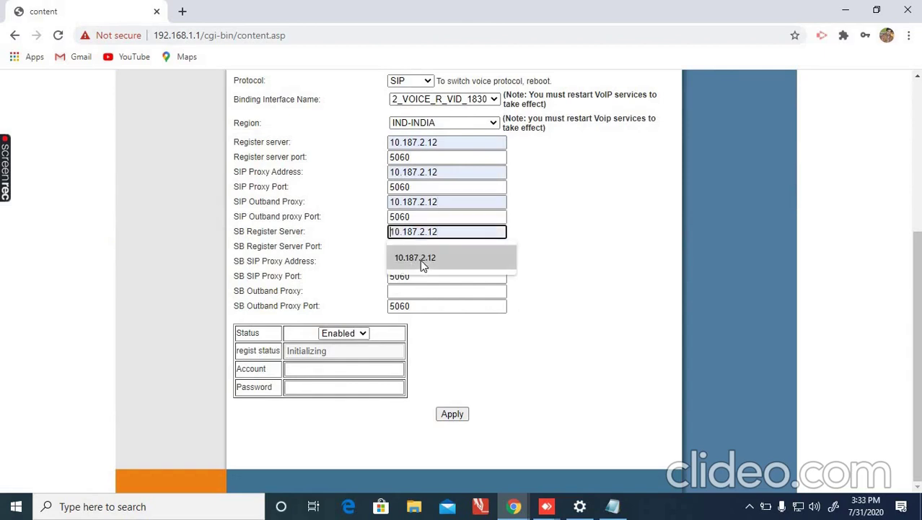
click(422, 260)
click(425, 262)
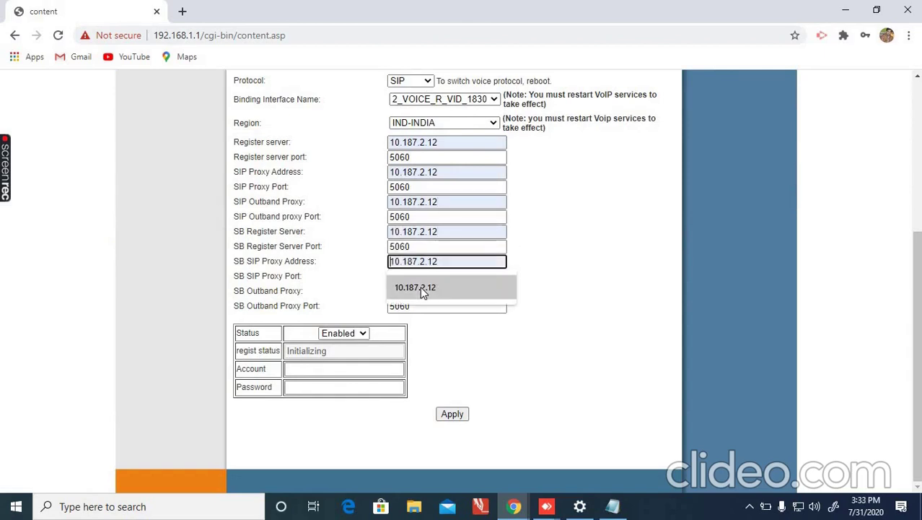
click(420, 286)
click(412, 290)
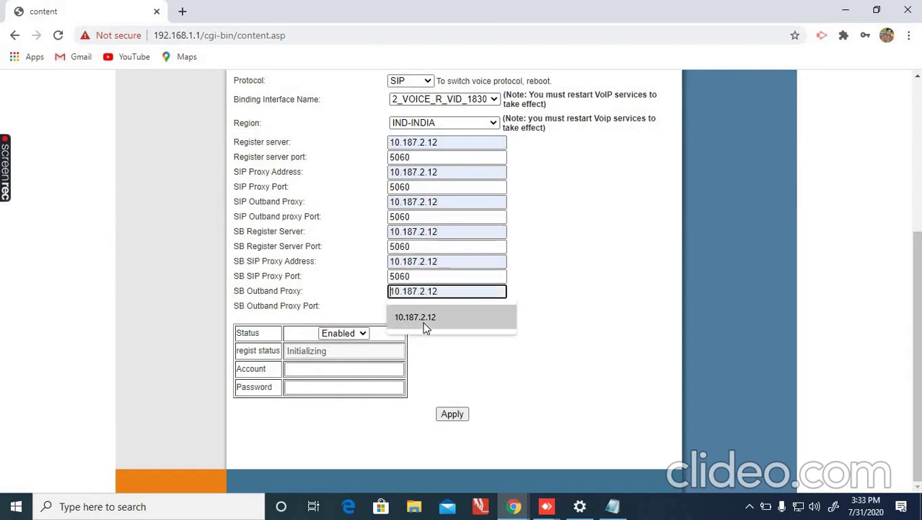
click(424, 325)
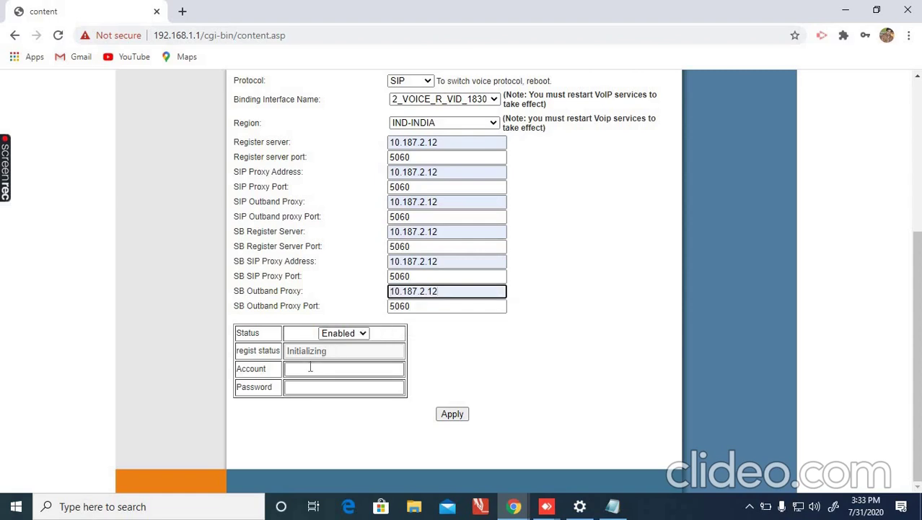
Enter the VoIP line account number and password, apply the settings, and return to Status.
click(310, 368)
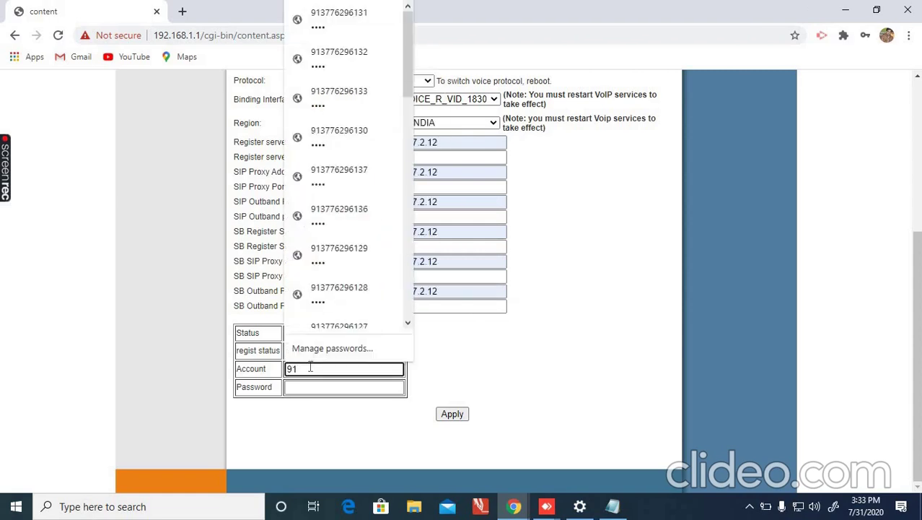
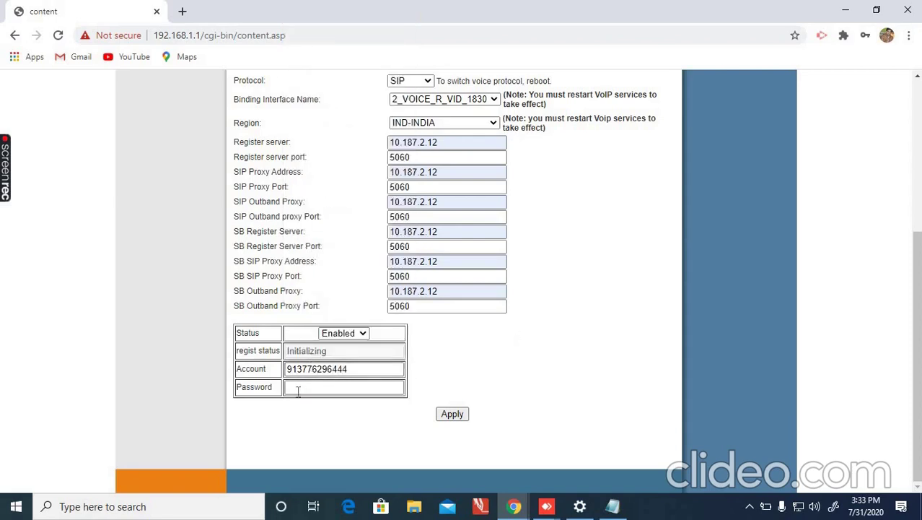
click(297, 389)
text(12)
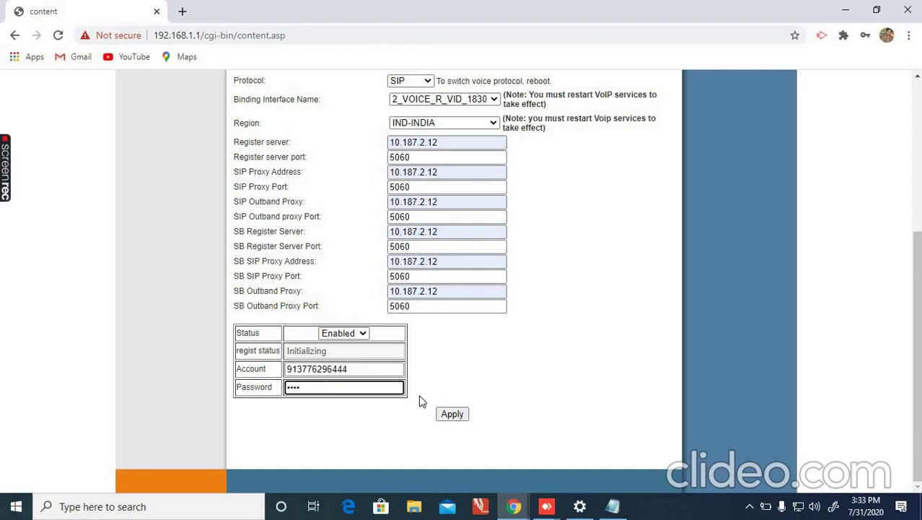
click(458, 418)
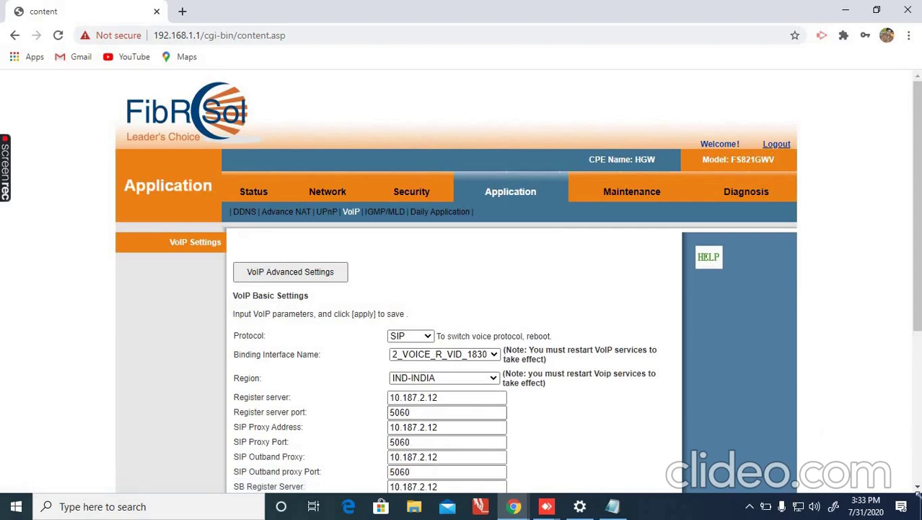
click(917, 487)
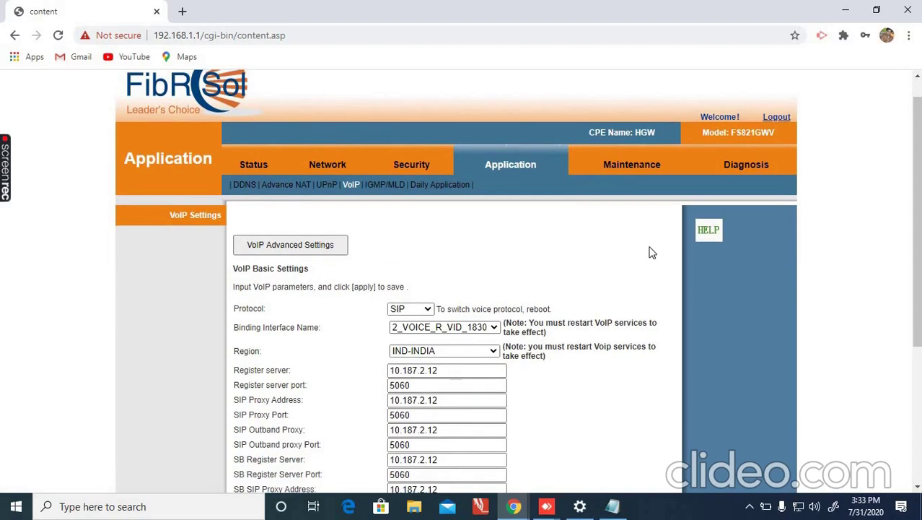
click(254, 168)
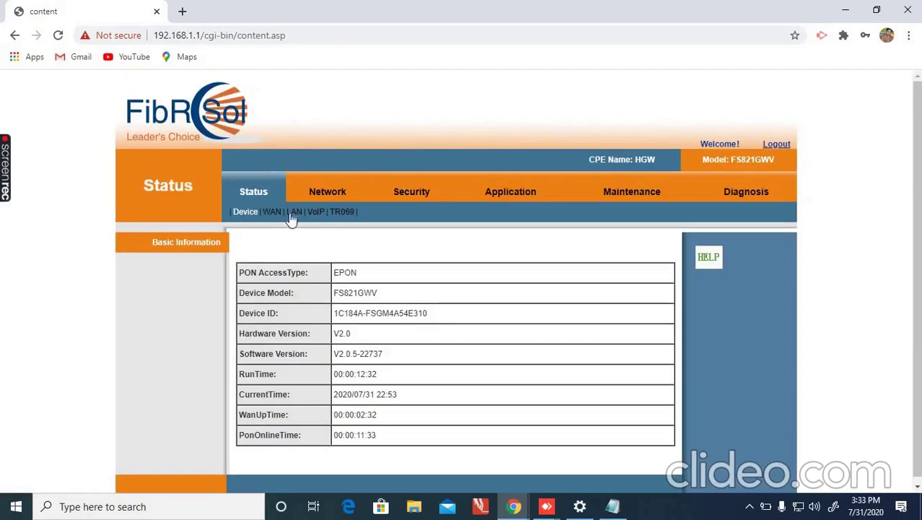
Confirm both WANs show Connected on the WAN status page, then return to Network WAN settings.
click(273, 214)
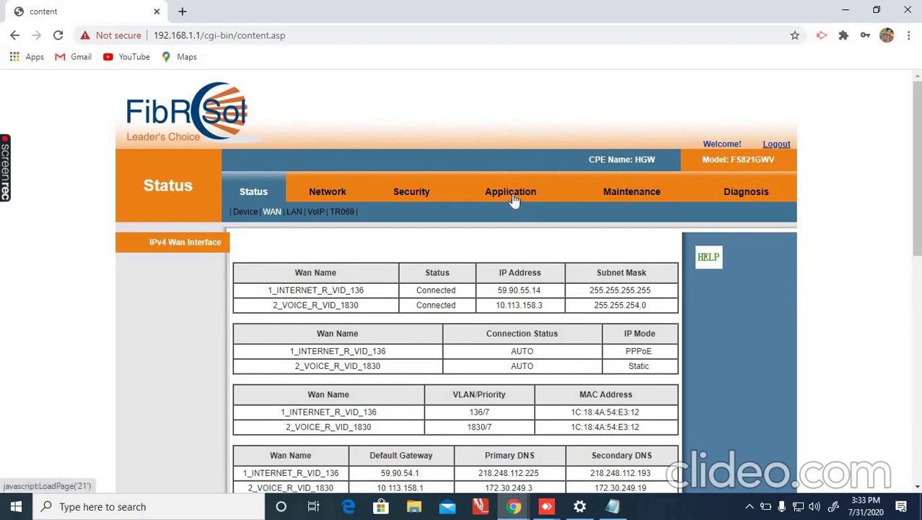
click(338, 201)
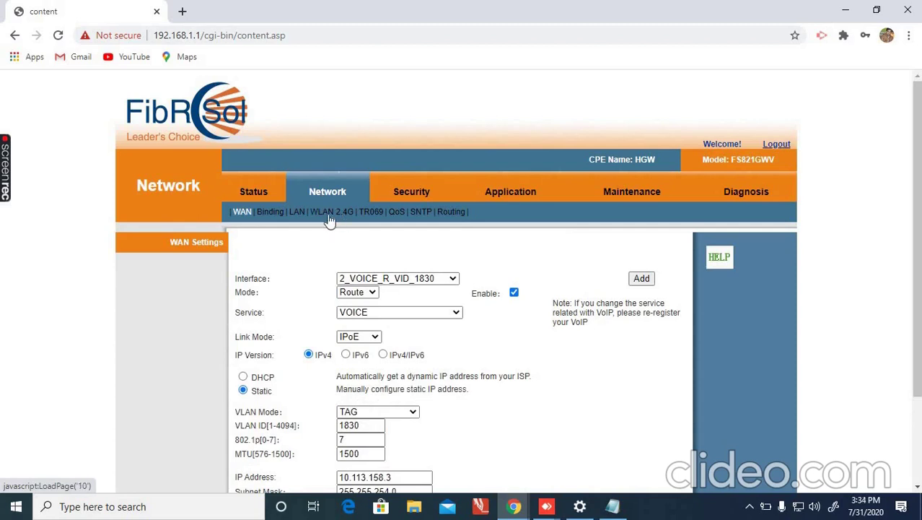
Rename the 2.4 GHz network SSID1 to FIBER-SUMIT.
click(330, 212)
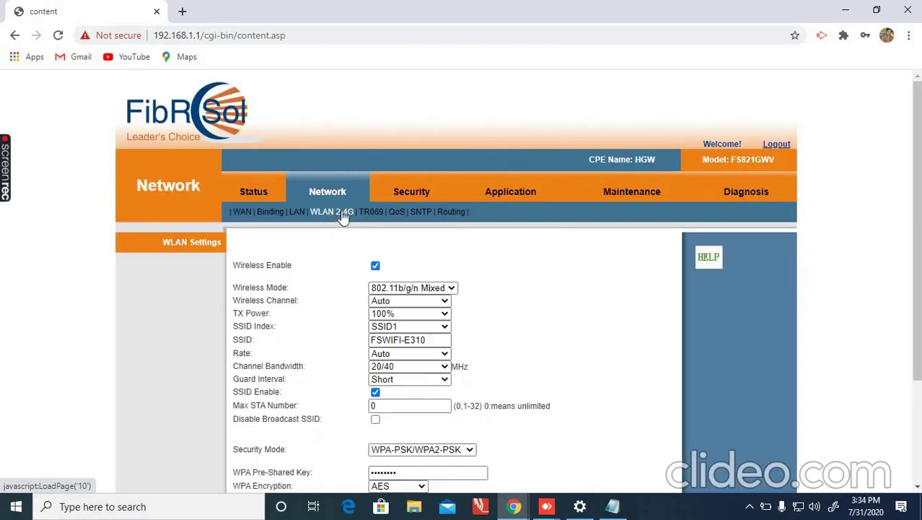
click(446, 327)
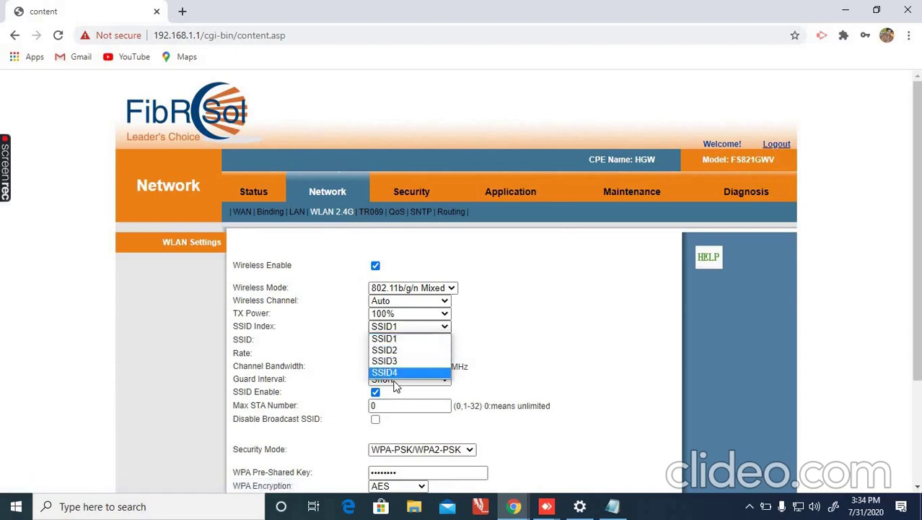
click(502, 342)
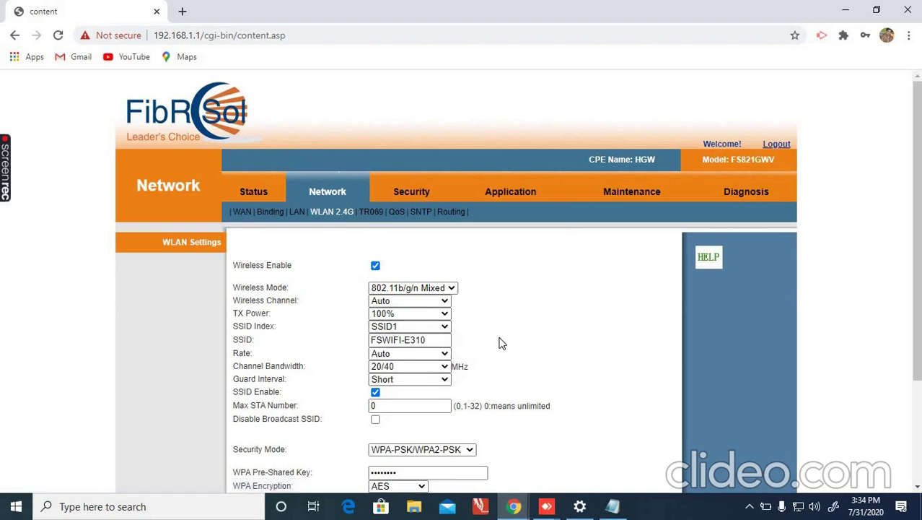
click(439, 340)
key(BackSpace)
key(BackSpace)
key(BackSpace)
key(BackSpace)
key(BackSpace)
key(BackSpace)
key(BackSpace)
key(BackSpace)
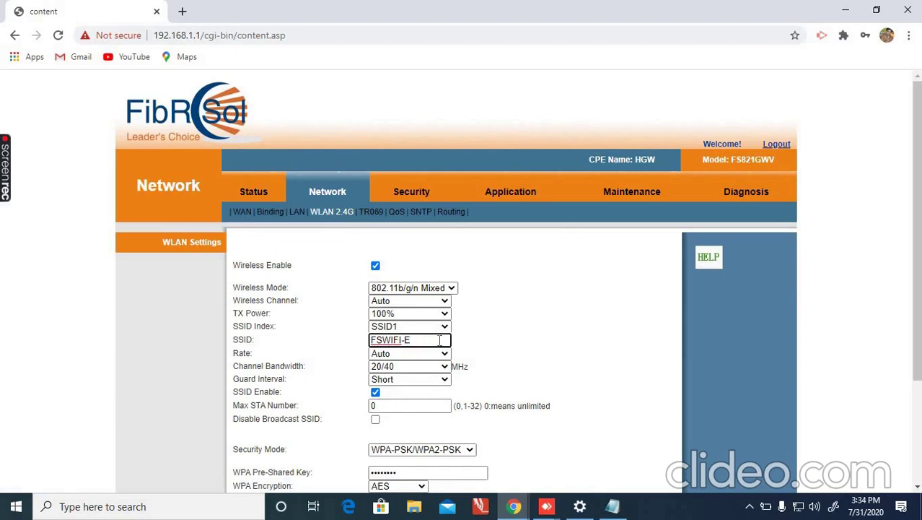
key(BackSpace)
key(BackSpace)
key(BackSpace)
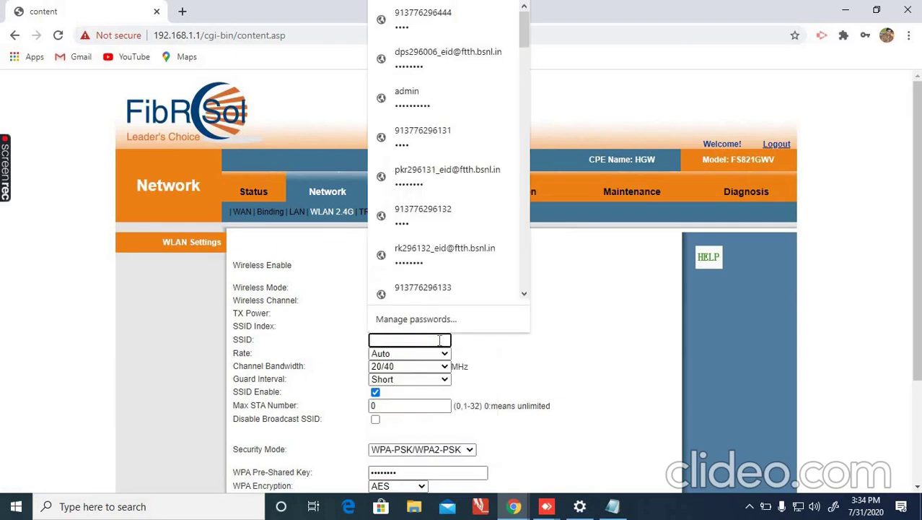
text(f)
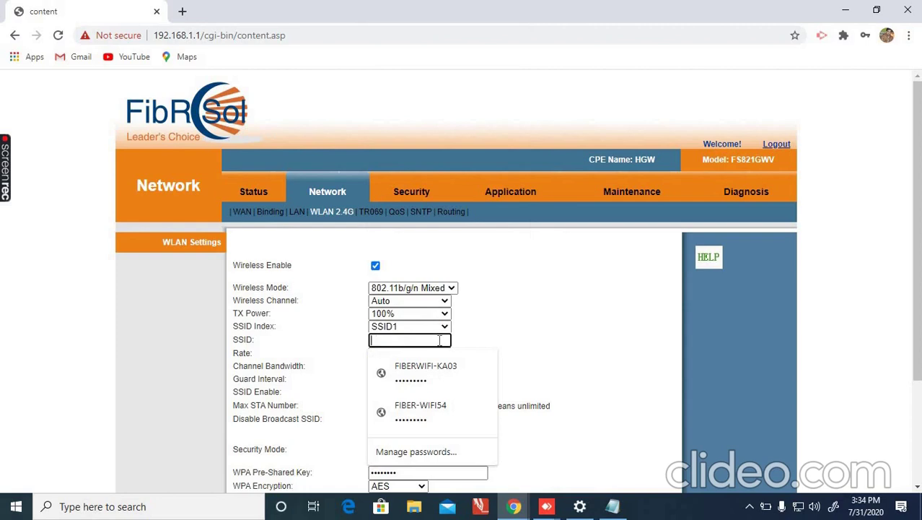
text(IBER-S)
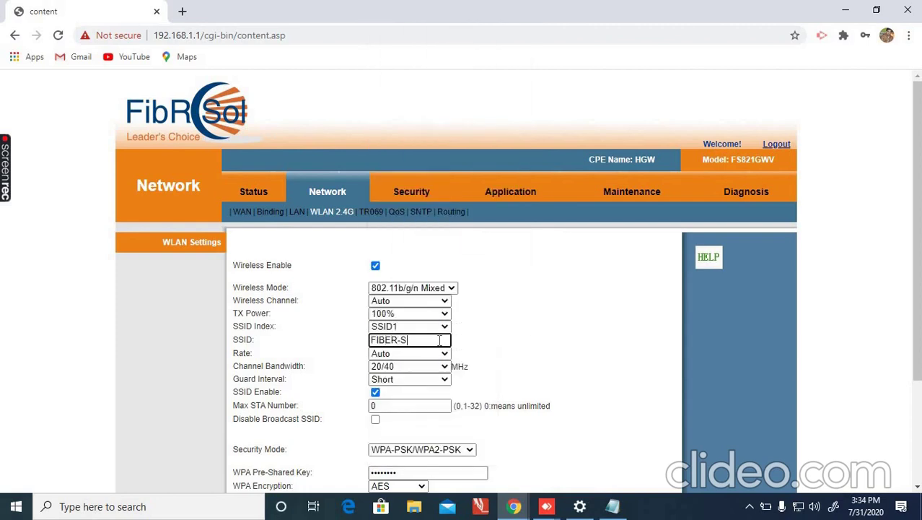
text(UMIT)
Clear the WPA pre-shared key and enter a new key.
scroll(500, 105, down, 2)
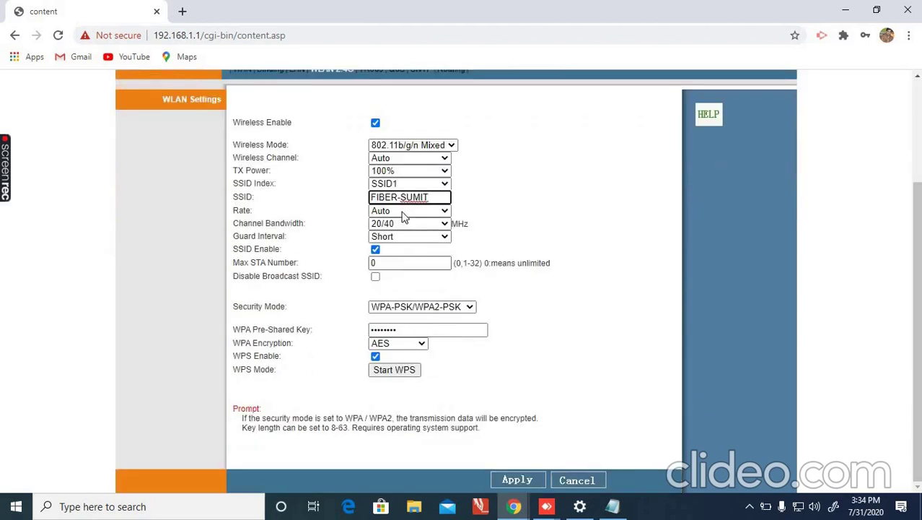
click(408, 331)
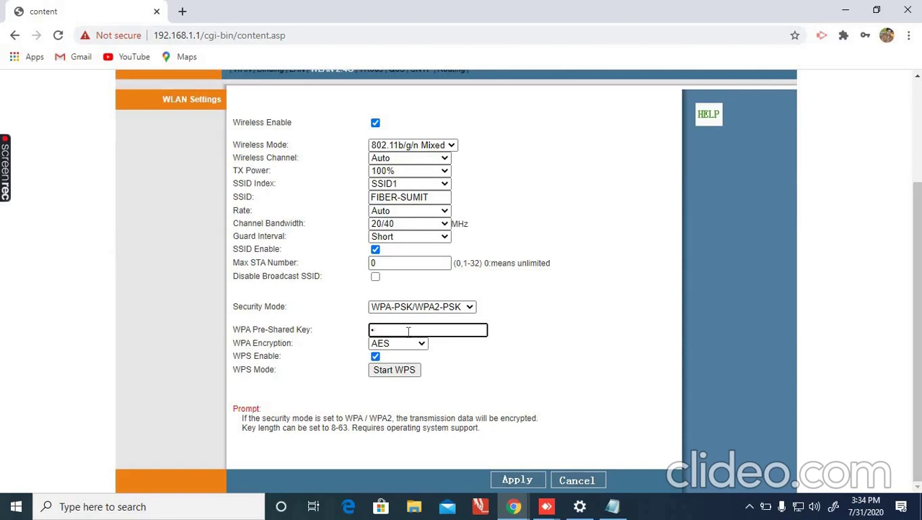
key(BackSpace)
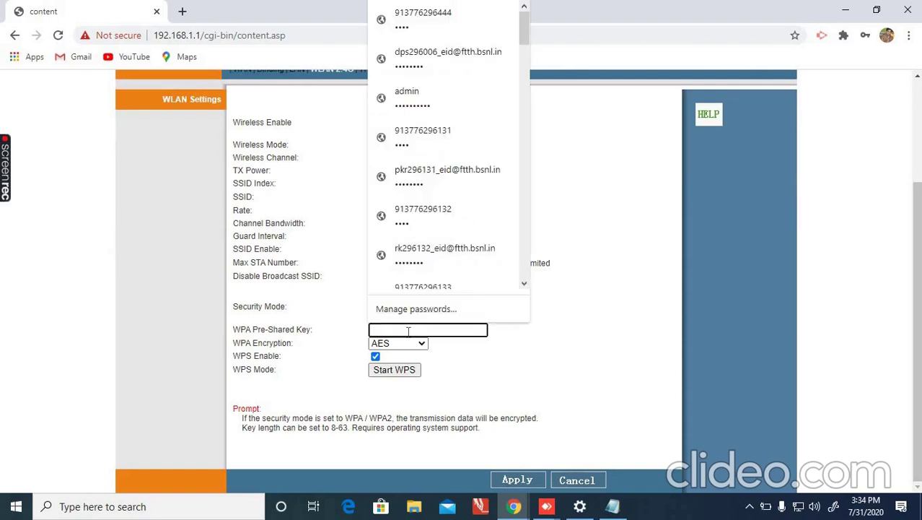
text(•••••••)
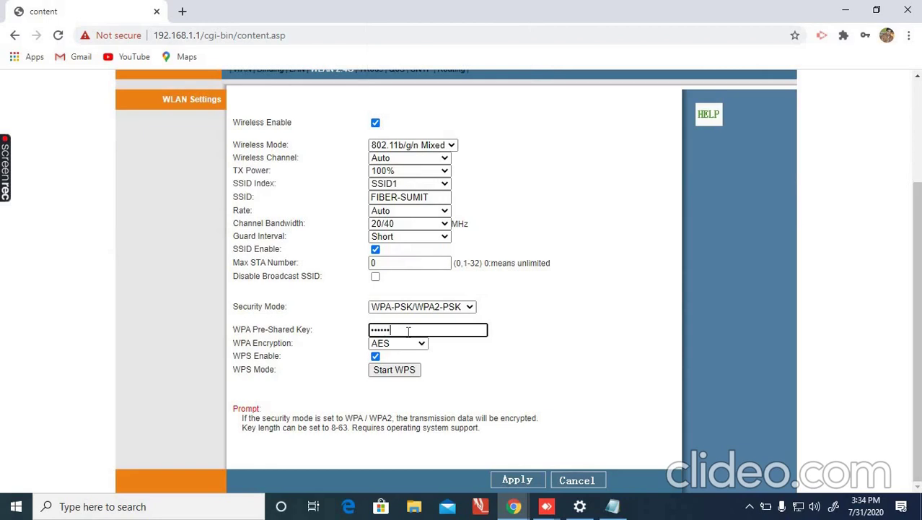
Apply the FIBER-SUMIT settings and check the WPA-PSK/WPA2-PSK security rows.
click(514, 478)
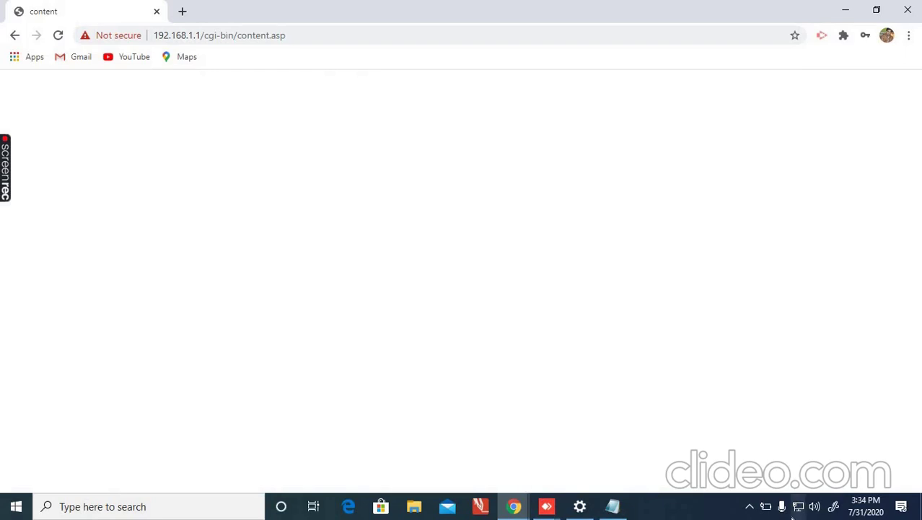
click(749, 506)
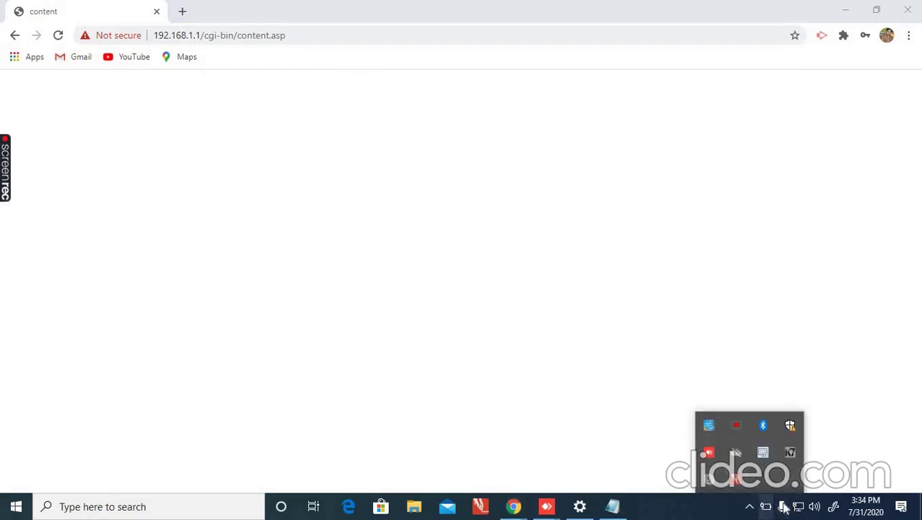
click(750, 508)
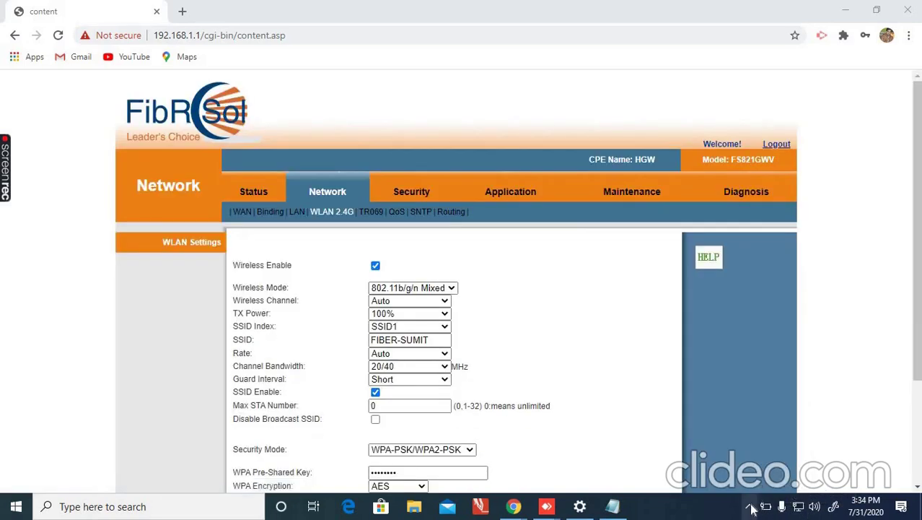
click(919, 401)
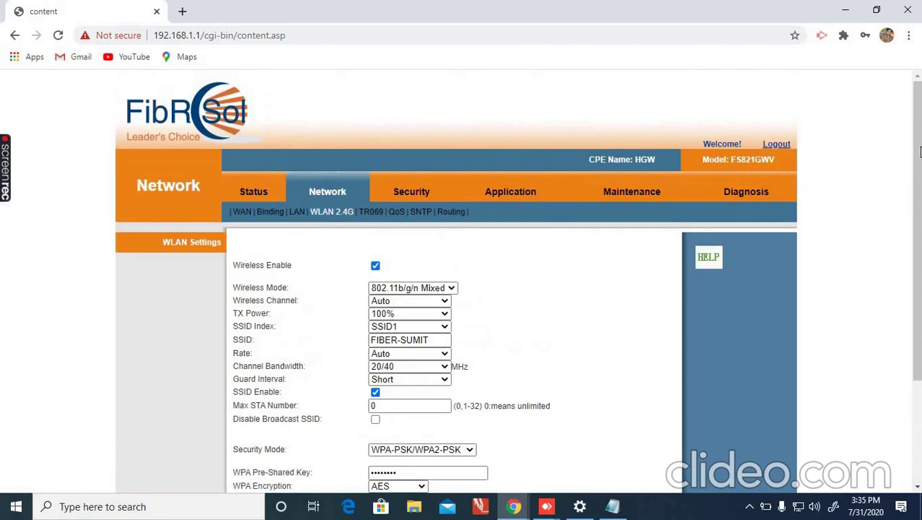
Dismiss the browser's save-password prompt and return to the WLAN 2.4G settings.
click(429, 196)
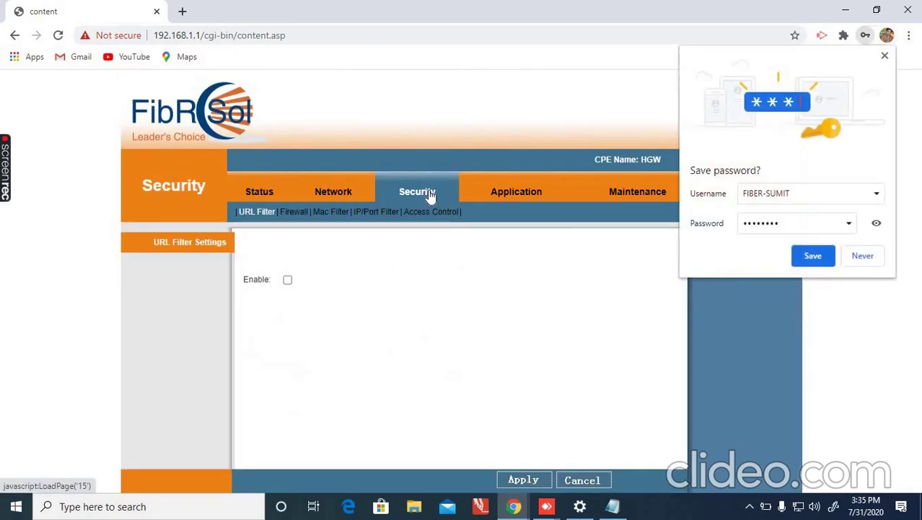
click(828, 259)
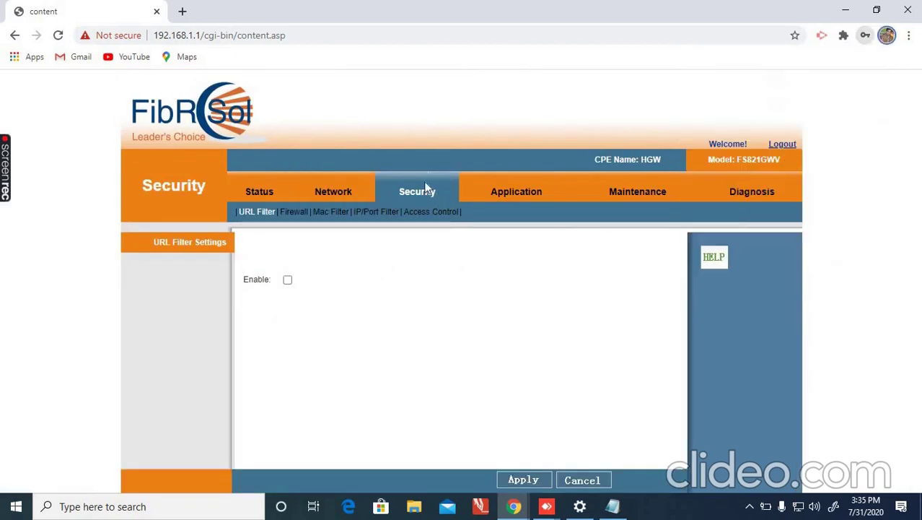
click(334, 189)
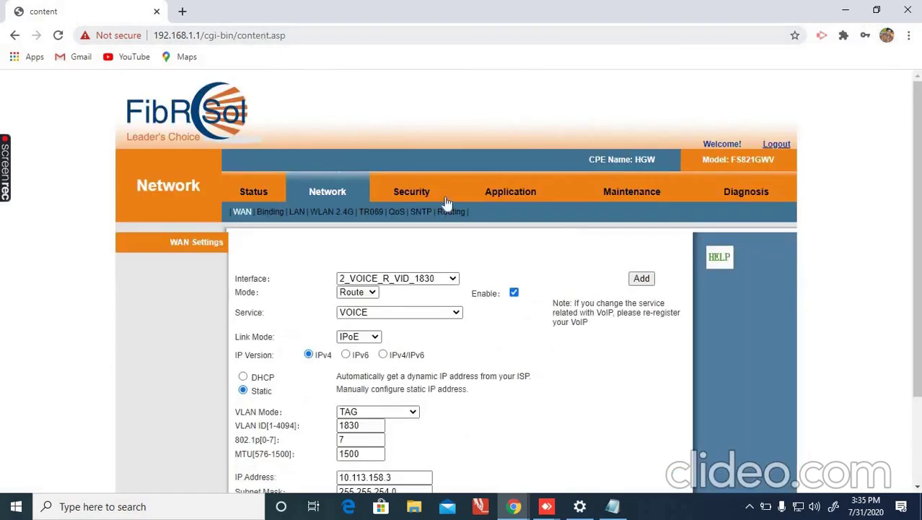
click(337, 216)
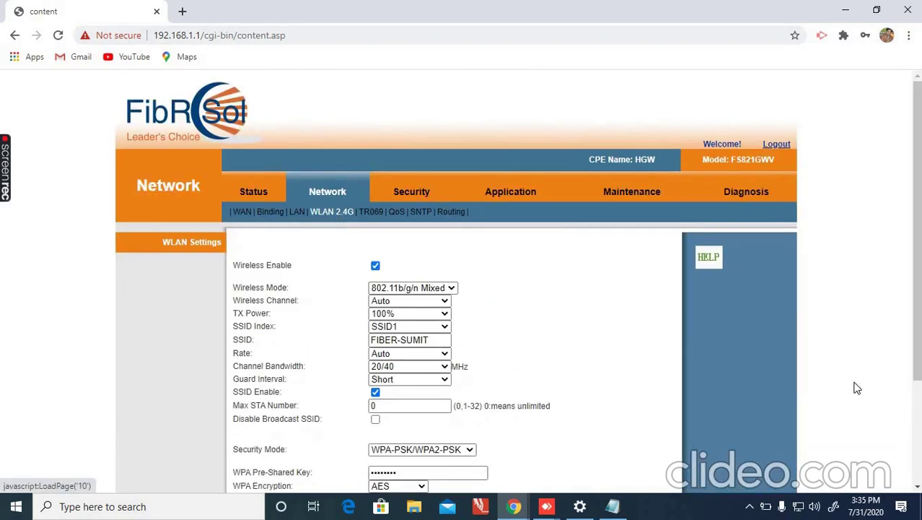
Replace the WPA pre-shared key with a new 8-character key and apply it.
scroll(405, 293, down, 3)
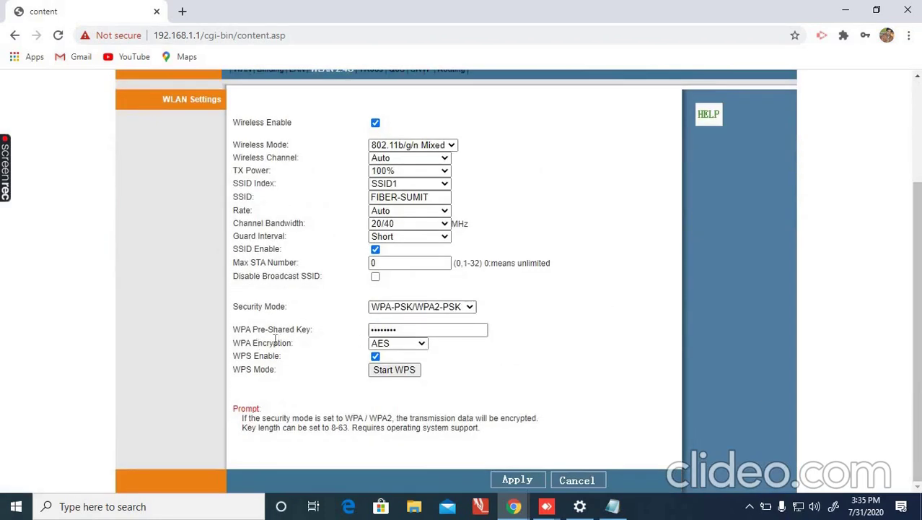
click(404, 330)
click(411, 330)
key(BackSpace)
key(BackSpace)
key(BackSpace)
key(BackSpace)
key(BackSpace)
key(BackSpace)
key(BackSpace)
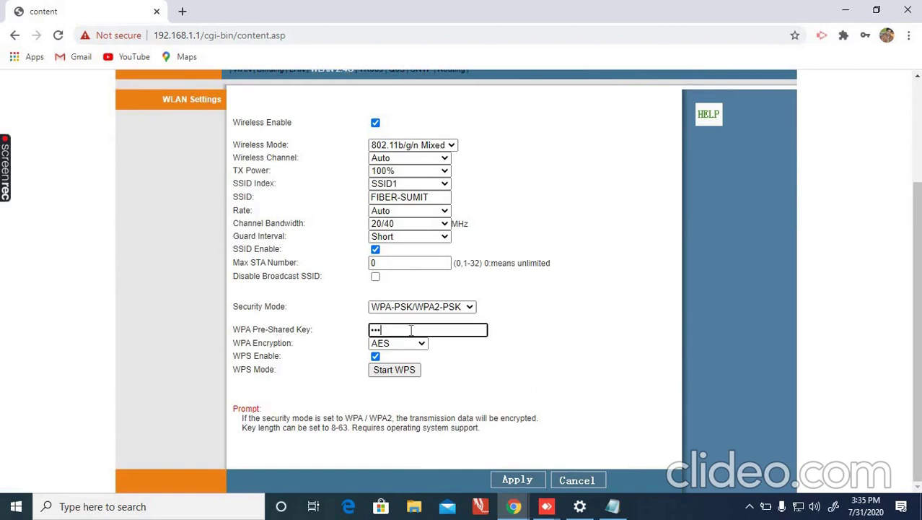
text(••••••••)
click(508, 483)
click(509, 486)
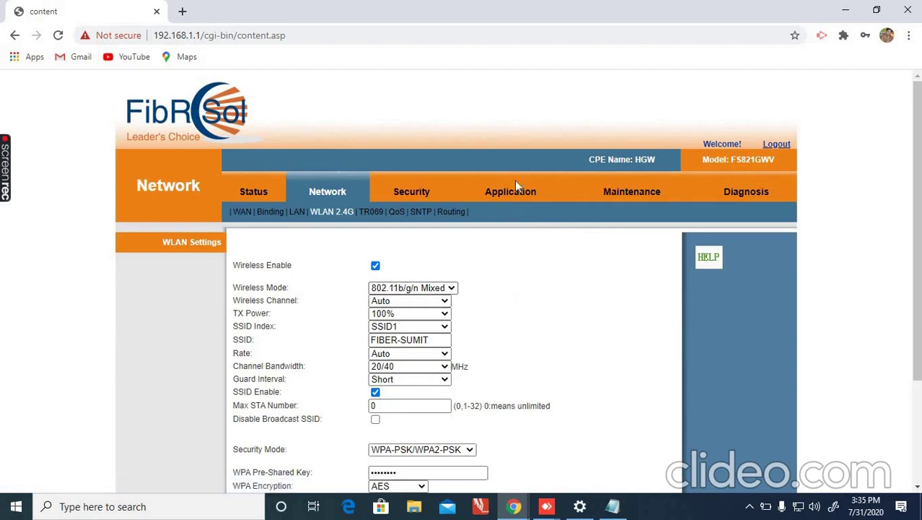
Toggle MAC filtering on, off and on again, then go to Maintenance > Device.
click(411, 192)
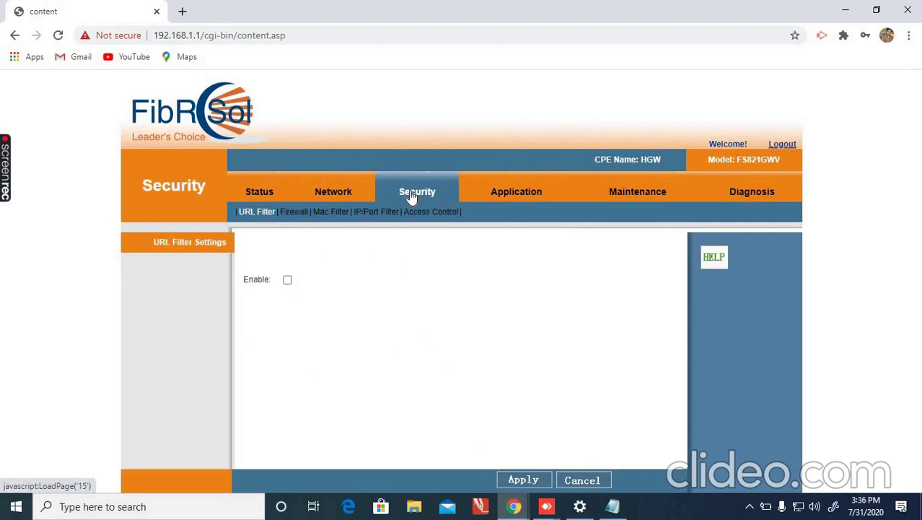
click(340, 213)
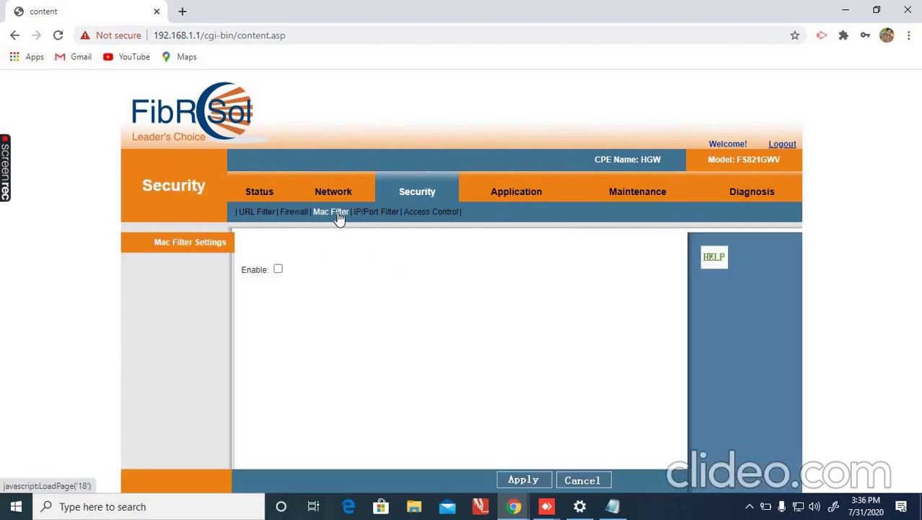
click(277, 270)
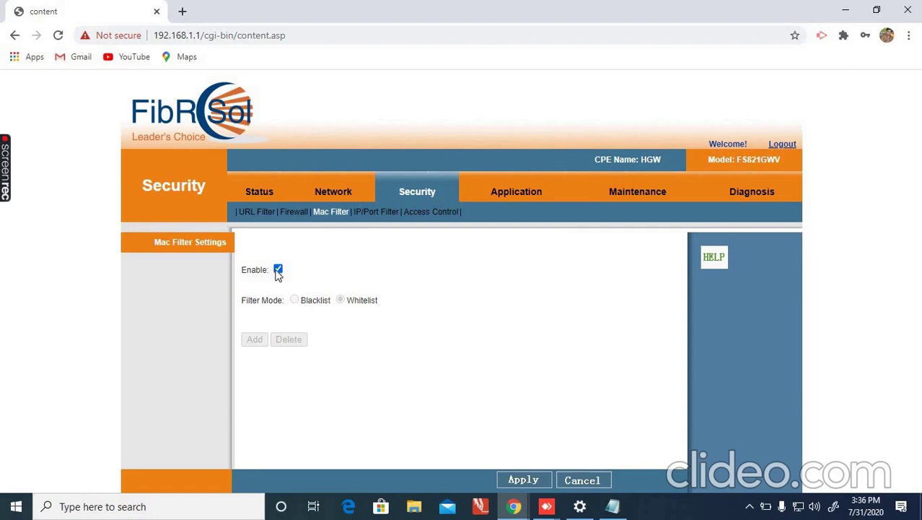
click(278, 270)
click(278, 270)
click(645, 197)
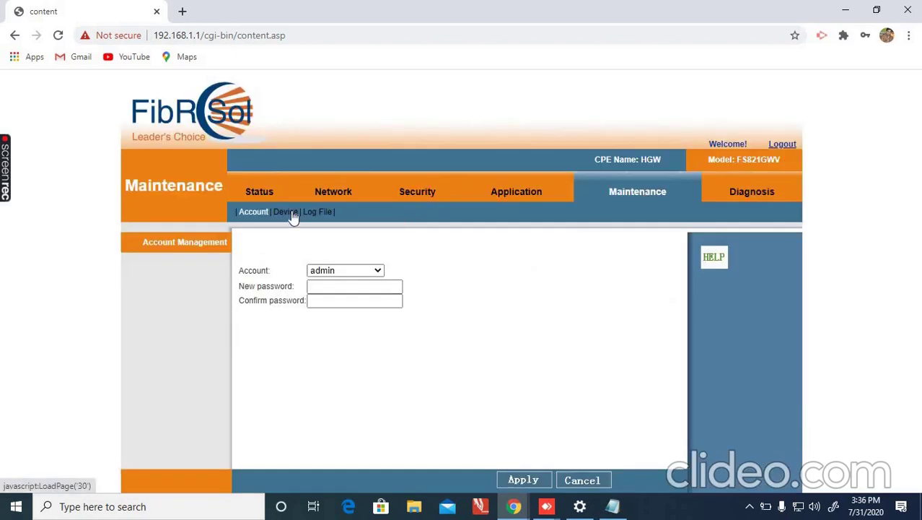
click(292, 215)
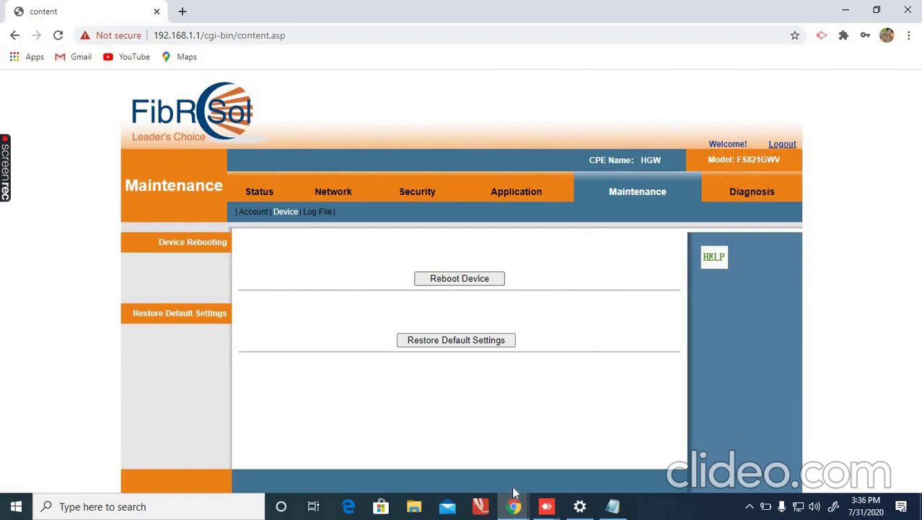
Run a Fast.com speed test in a new tab: 51 Mbps, 62 ms unloaded latency.
click(183, 11)
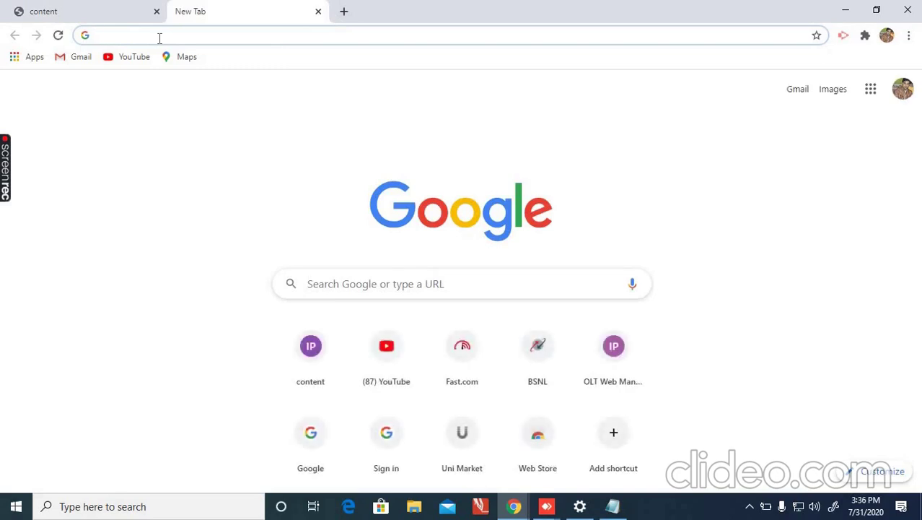
text(fa)
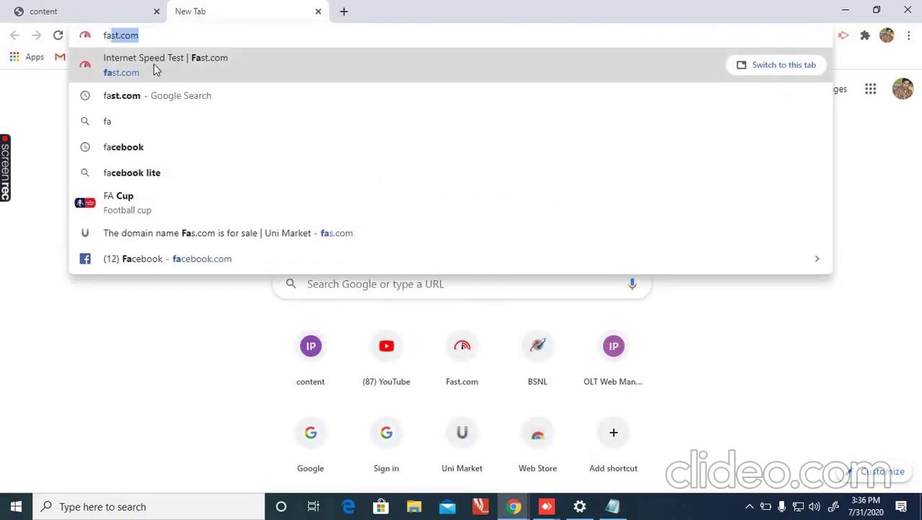
click(154, 63)
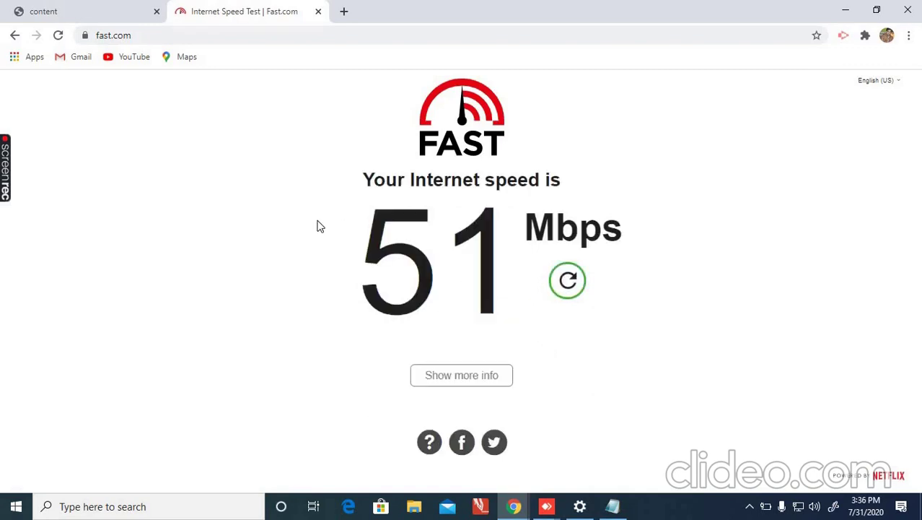
click(446, 386)
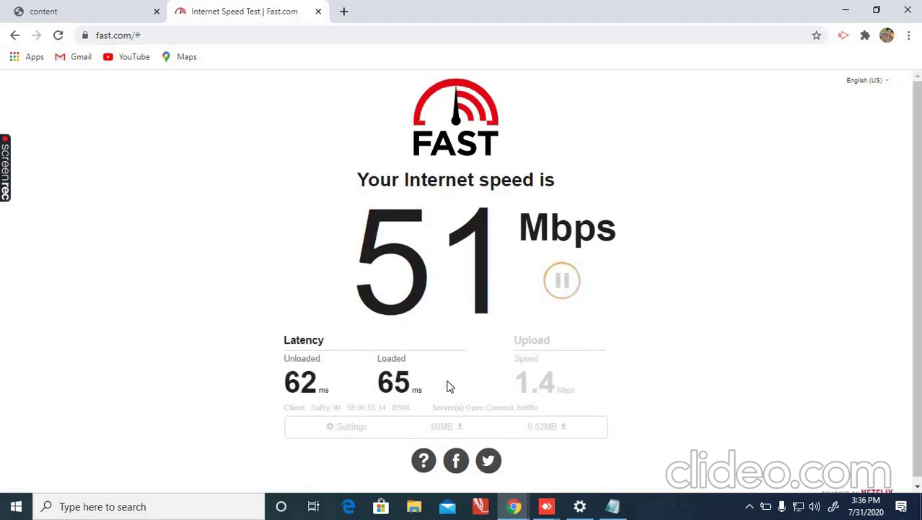
click(72, 10)
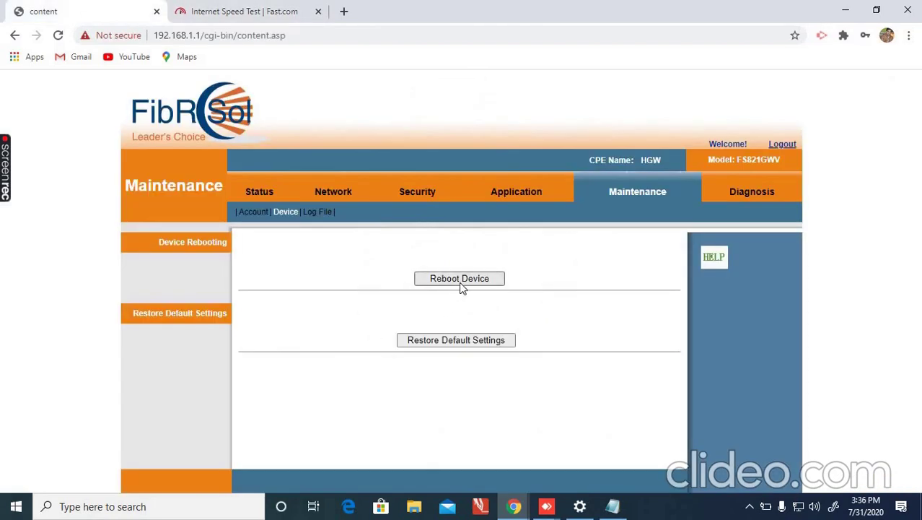
Verify 1_INTERNET_R_VID_136 (PPPoE) and 2_VOICE_R_VID_1830 (Static) are Connected and PON is up.
click(331, 195)
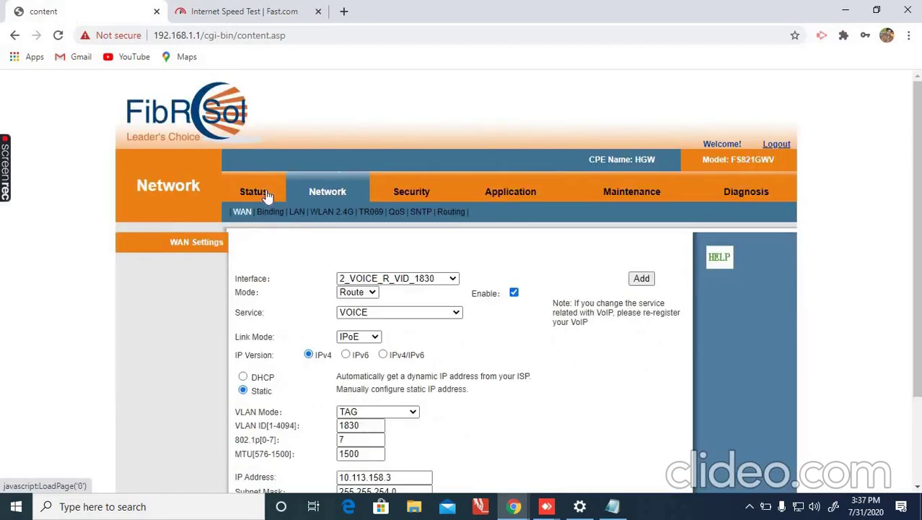
click(266, 197)
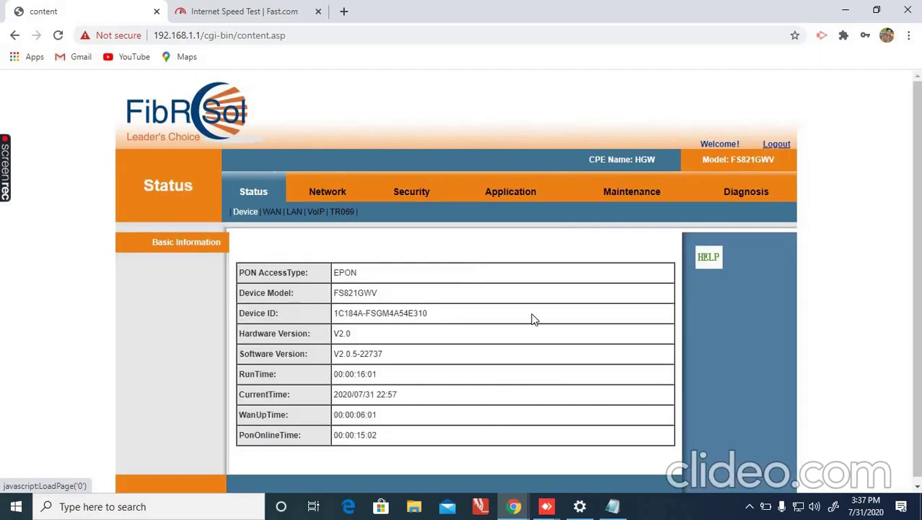
click(279, 217)
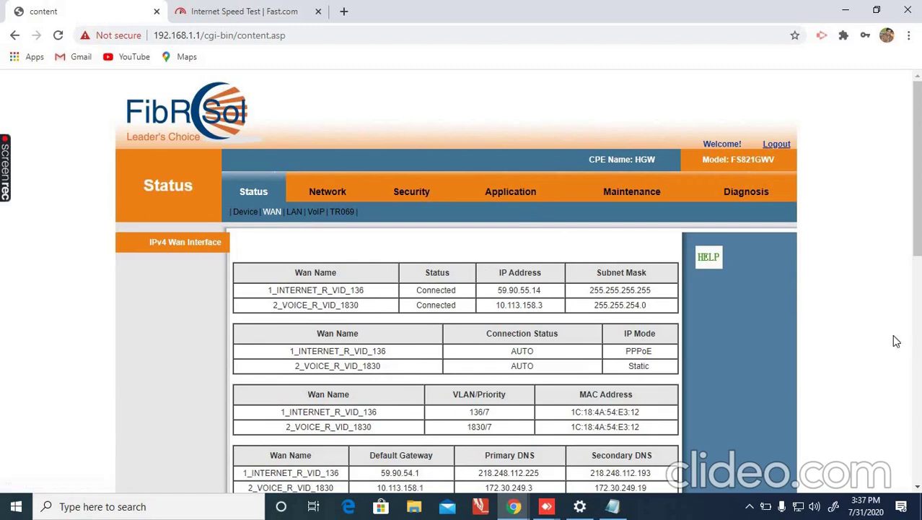
click(917, 487)
click(917, 487)
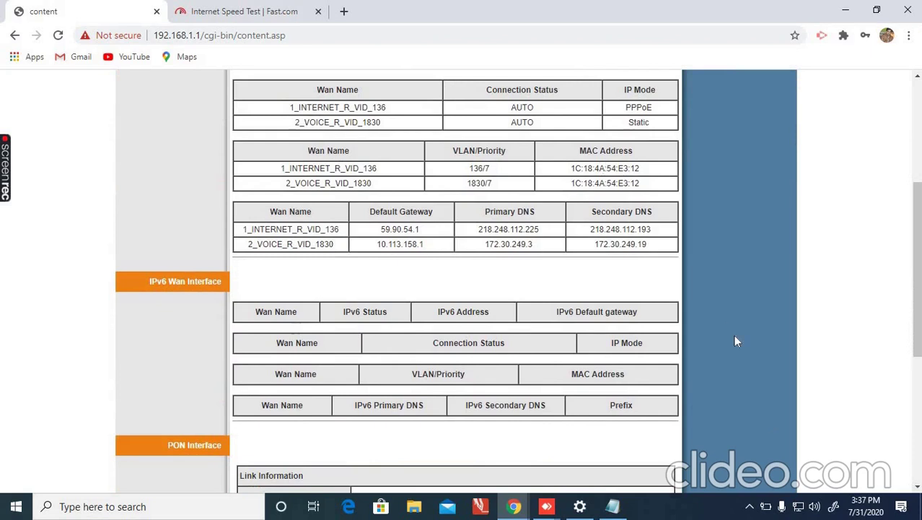
scroll(632, 309, down, 5)
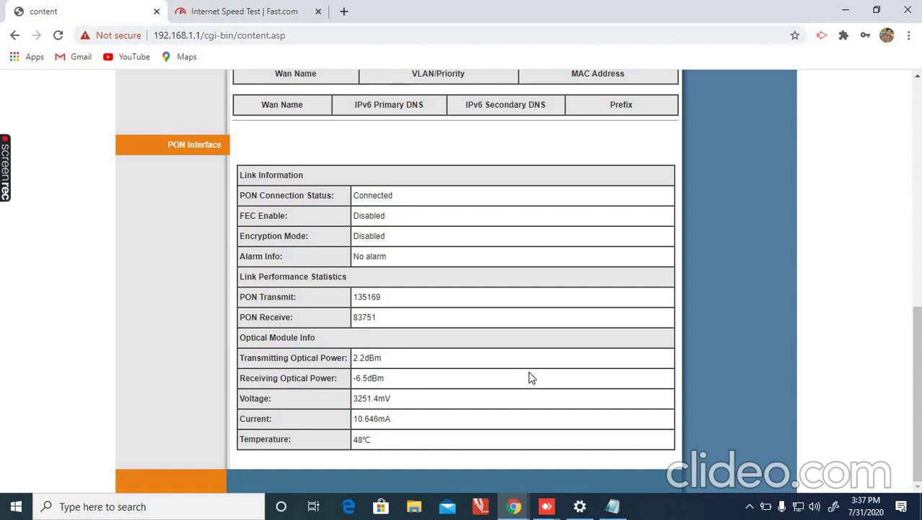
scroll(902, 285, up, 5)
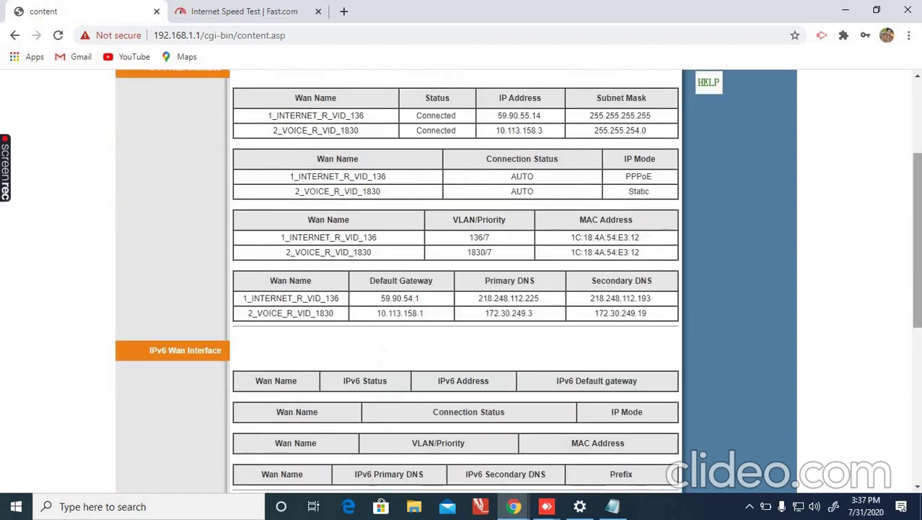